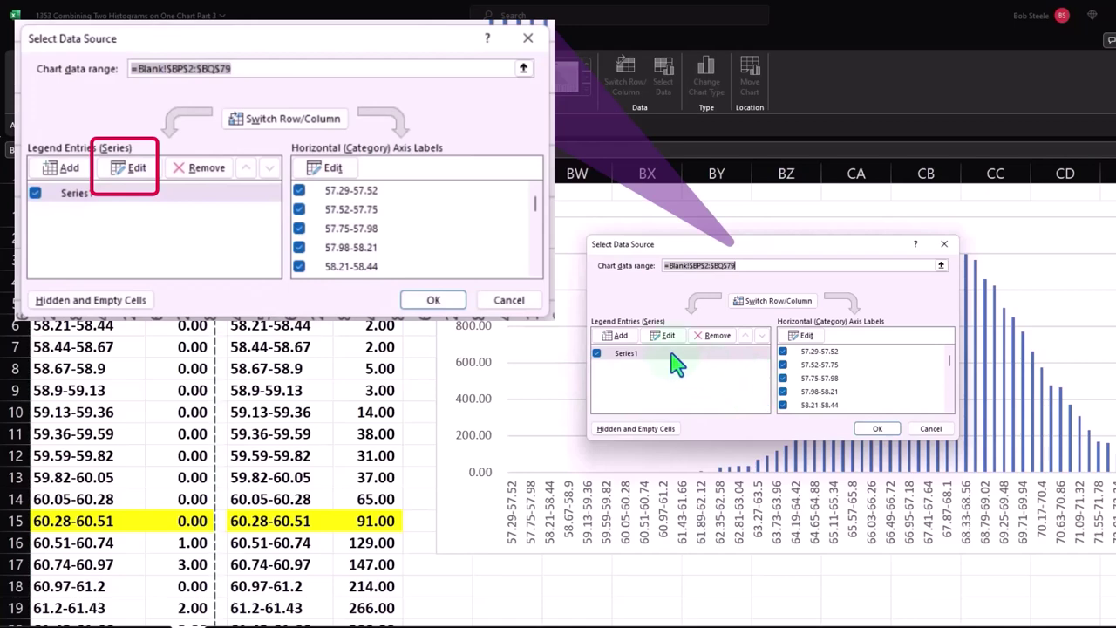
Step: Add a second series named W to the chart, using cells BT2:BT66 on the Blank sheet as its values
{"action": "left_click", "coordinate": [620, 338]}
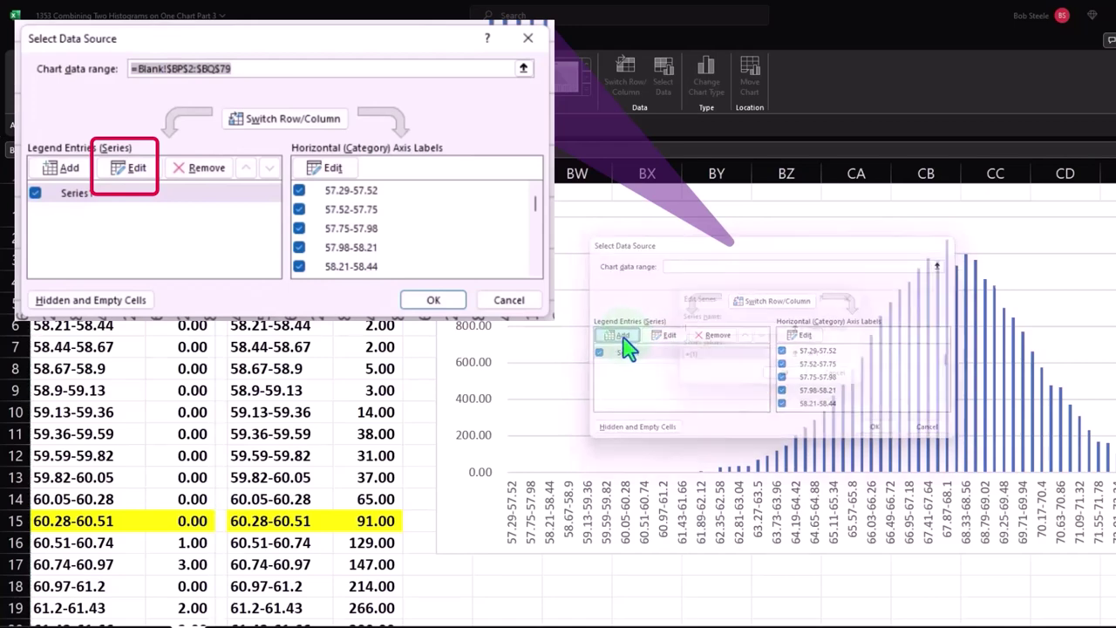
{"action": "left_click", "coordinate": [717, 327]}
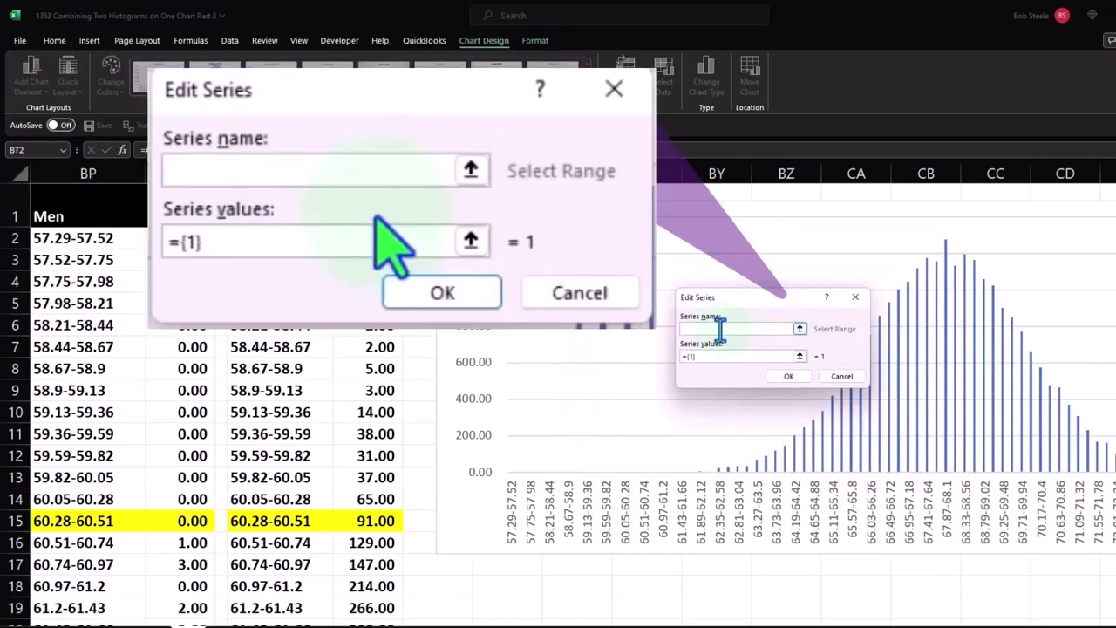
{"action": "type", "text": "W"}
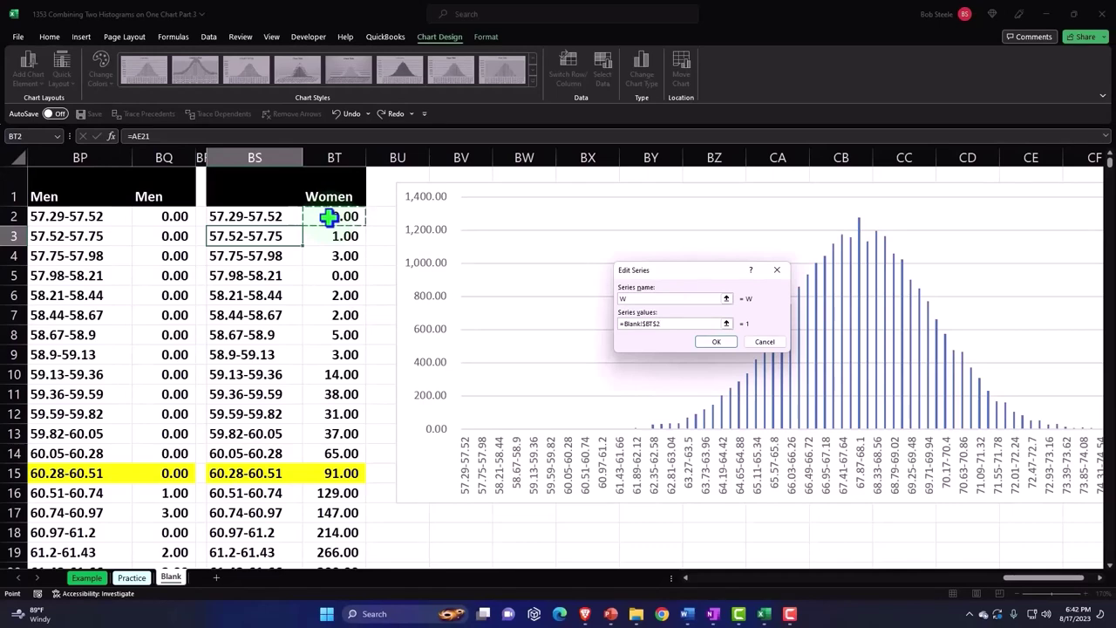
{"action": "key", "text": "ctrl+shift+Down"}
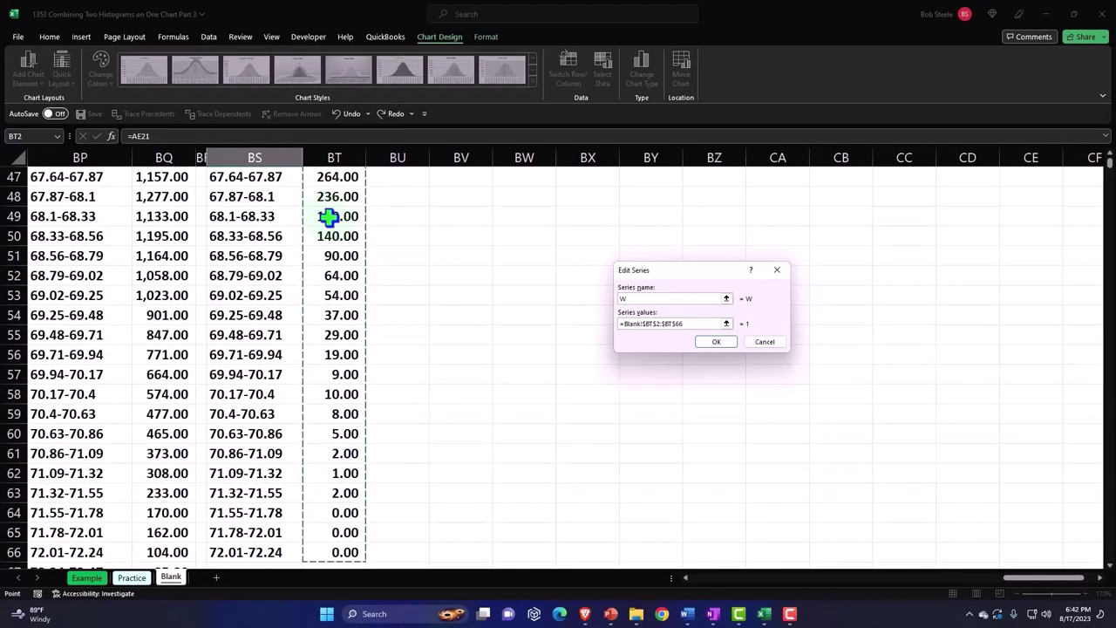
{"action": "left_click", "coordinate": [725, 342]}
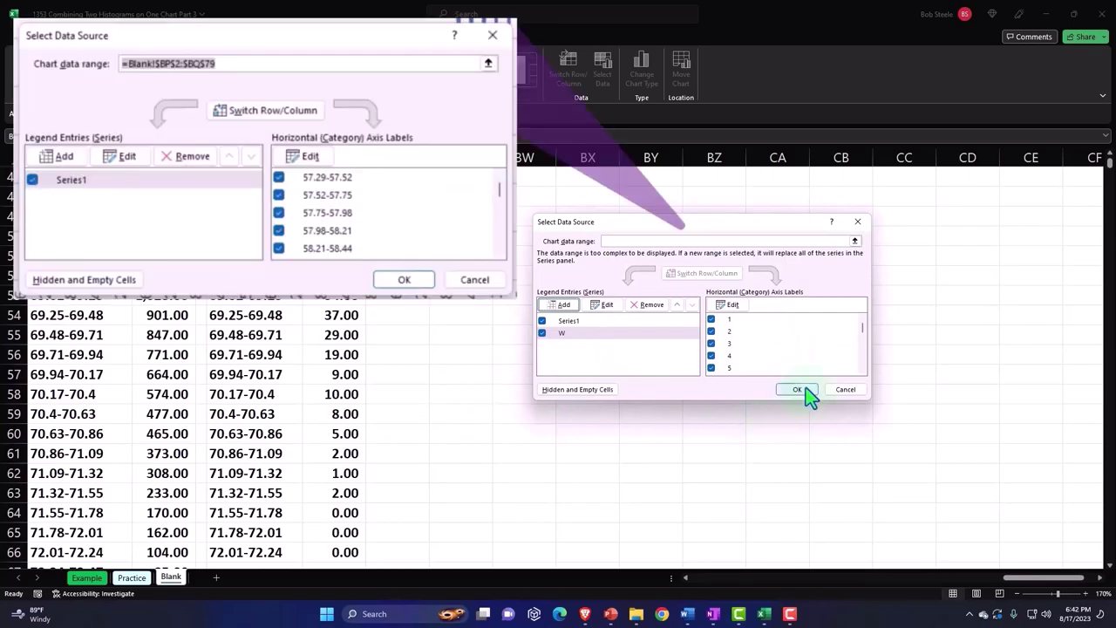
{"action": "left_click", "coordinate": [806, 389]}
{"action": "scroll", "coordinate": [805, 415], "scroll_direction": "up", "scroll_amount": 15}
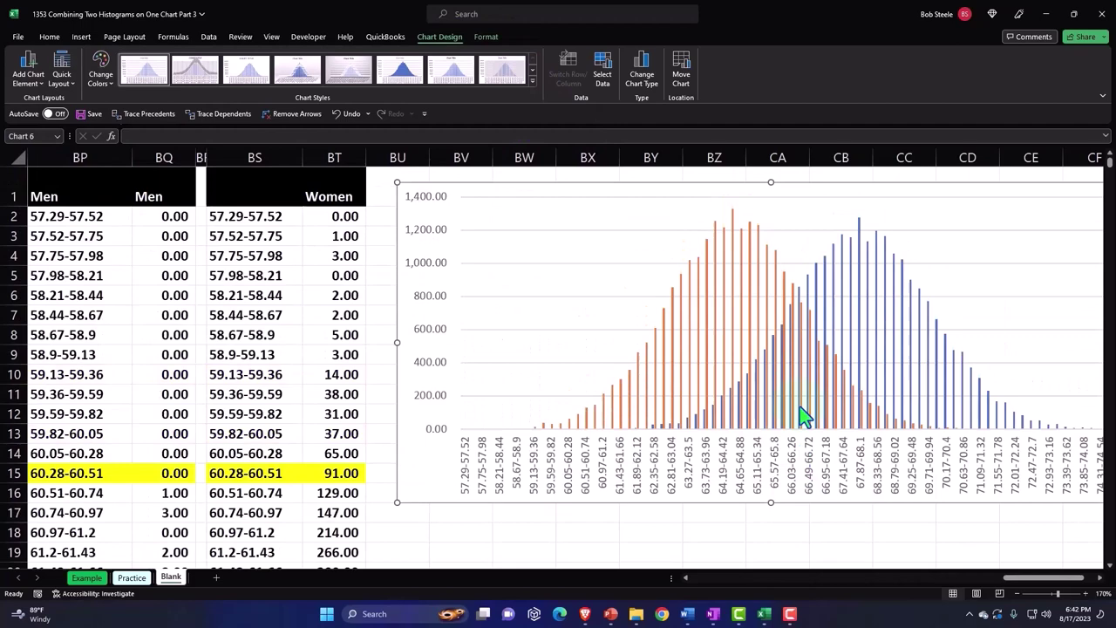
Step: Examine the combined chart's two distributions and category axis, and compare them with the separate height histograms elsewhere on the sheet
{"action": "mouse_move", "coordinate": [804, 417]}
{"action": "left_click", "coordinate": [797, 417]}
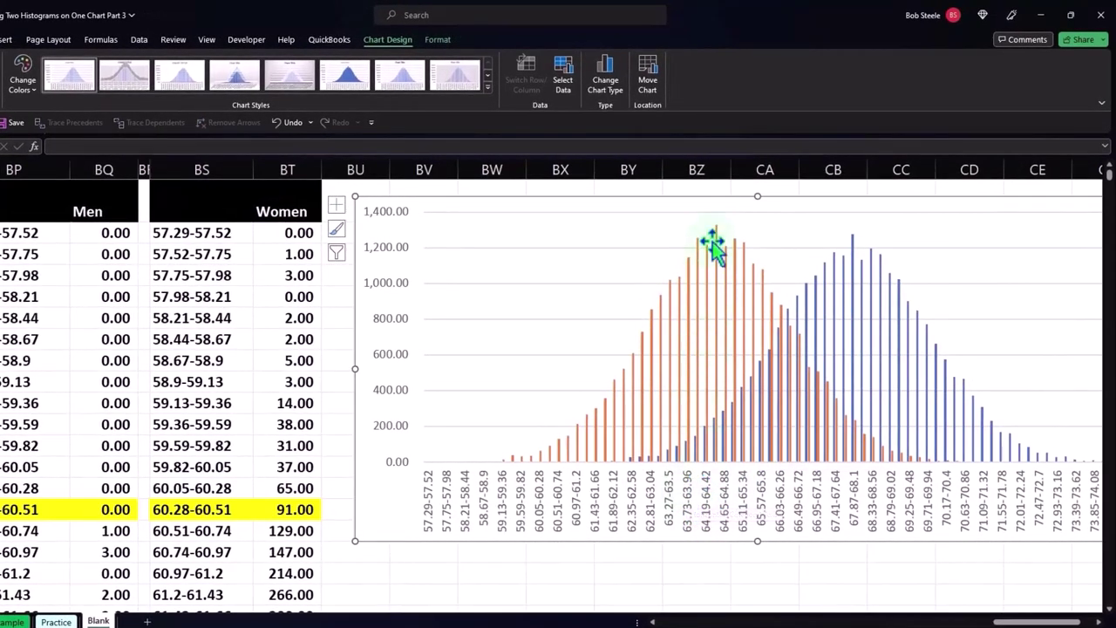
{"action": "mouse_move", "coordinate": [713, 452]}
{"action": "left_mouse_down"}
{"action": "mouse_move", "coordinate": [579, 523]}
{"action": "mouse_move", "coordinate": [832, 499]}
{"action": "left_mouse_up"}
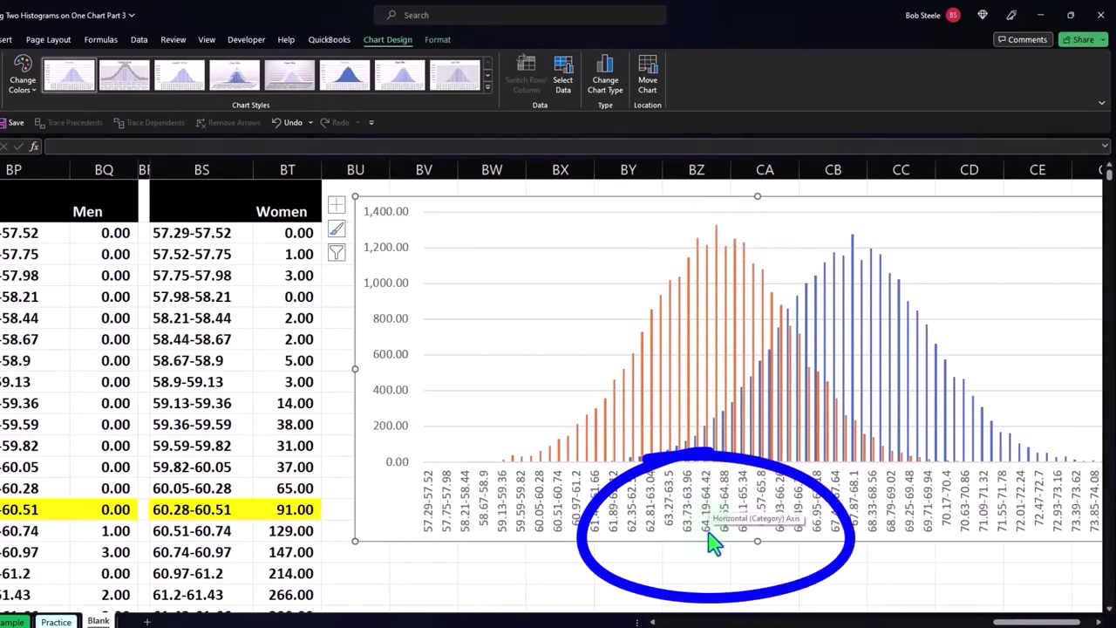
{"action": "left_click", "coordinate": [717, 503]}
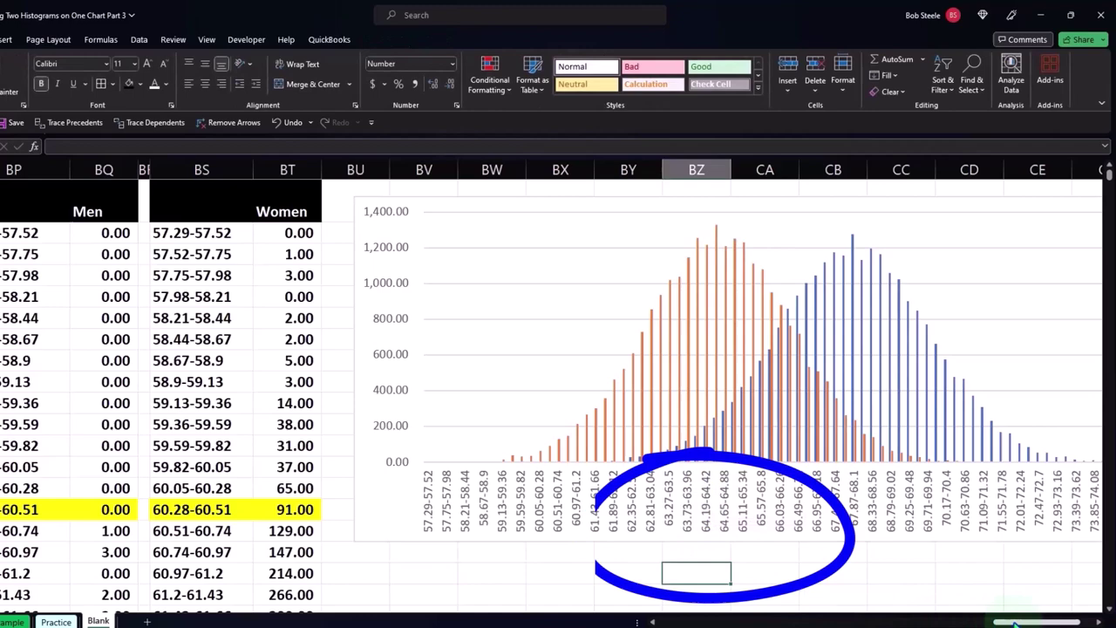
{"action": "left_click_drag", "start_coordinate": [1038, 622], "coordinate": [867, 622]}
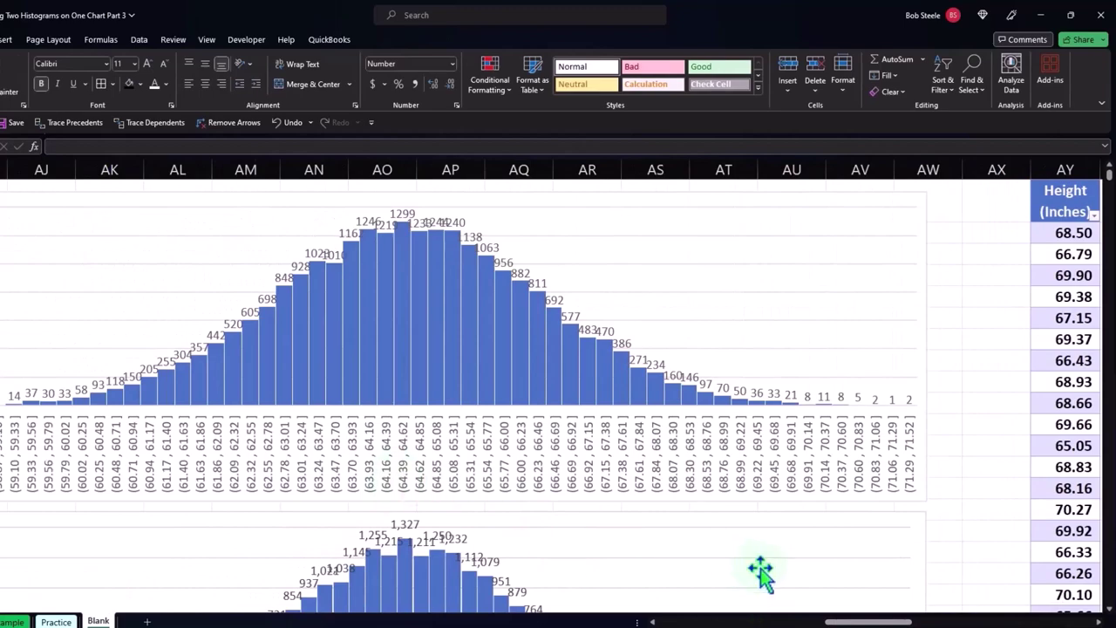
{"action": "left_click_drag", "start_coordinate": [837, 622], "coordinate": [702, 621]}
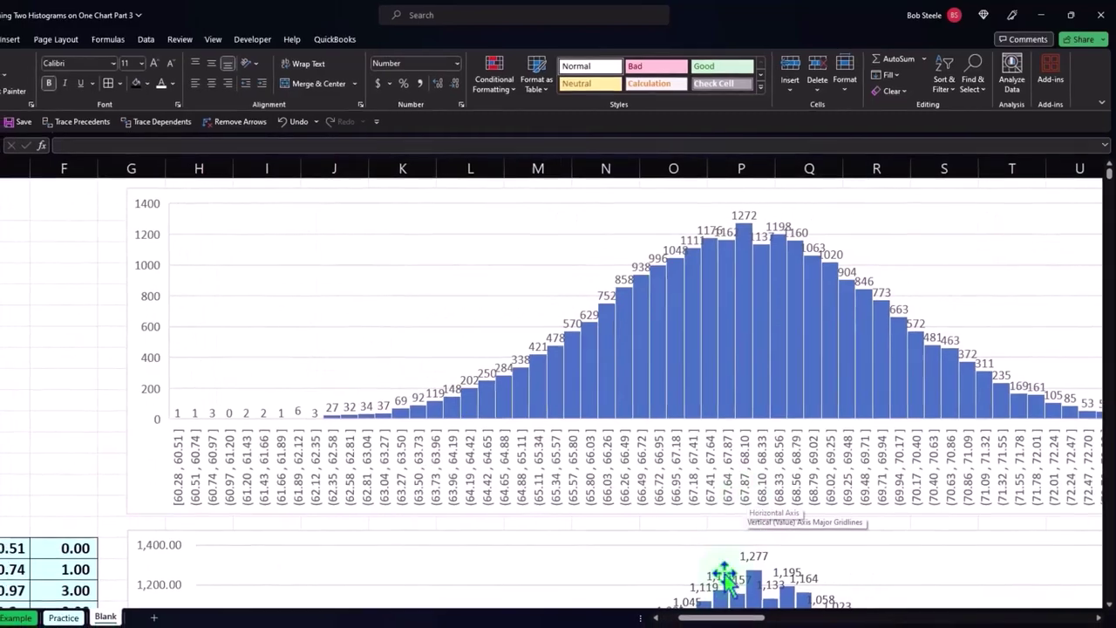
{"action": "left_click_drag", "start_coordinate": [739, 621], "coordinate": [1060, 612]}
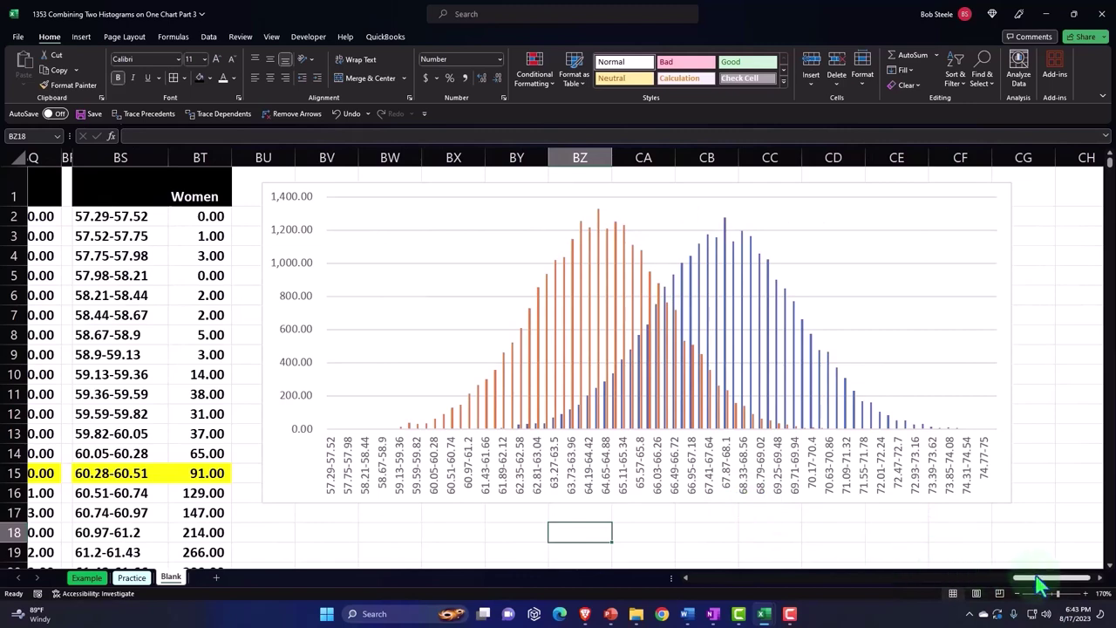
{"action": "left_click_drag", "start_coordinate": [1034, 579], "coordinate": [1048, 584]}
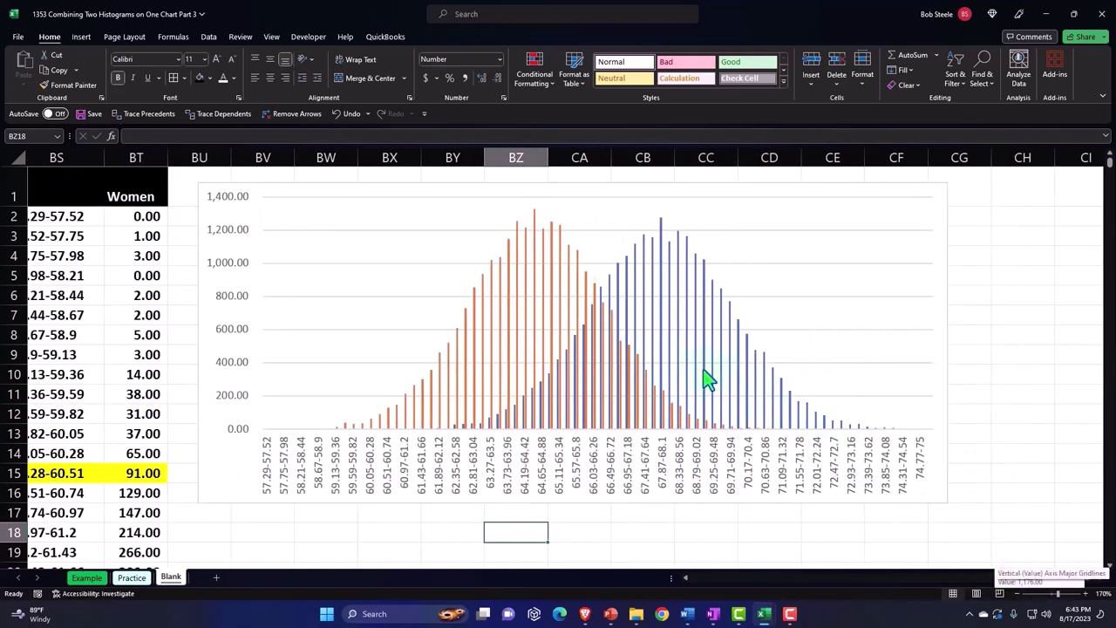
{"action": "mouse_move", "coordinate": [708, 379]}
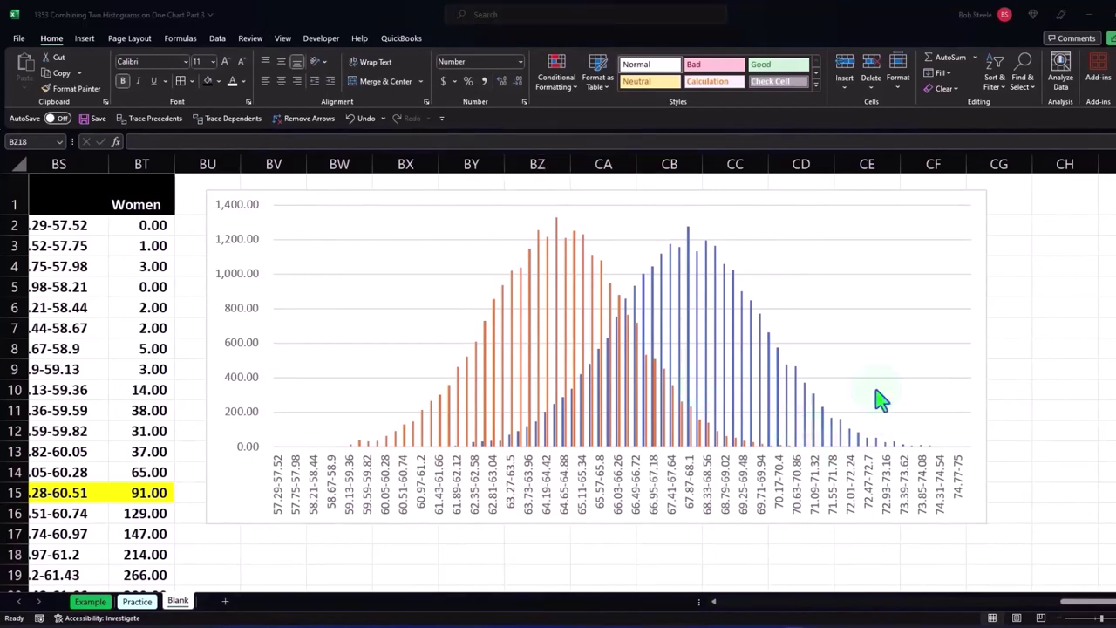
Step: Add a legend to the combined histogram chart
{"action": "left_click", "coordinate": [986, 255]}
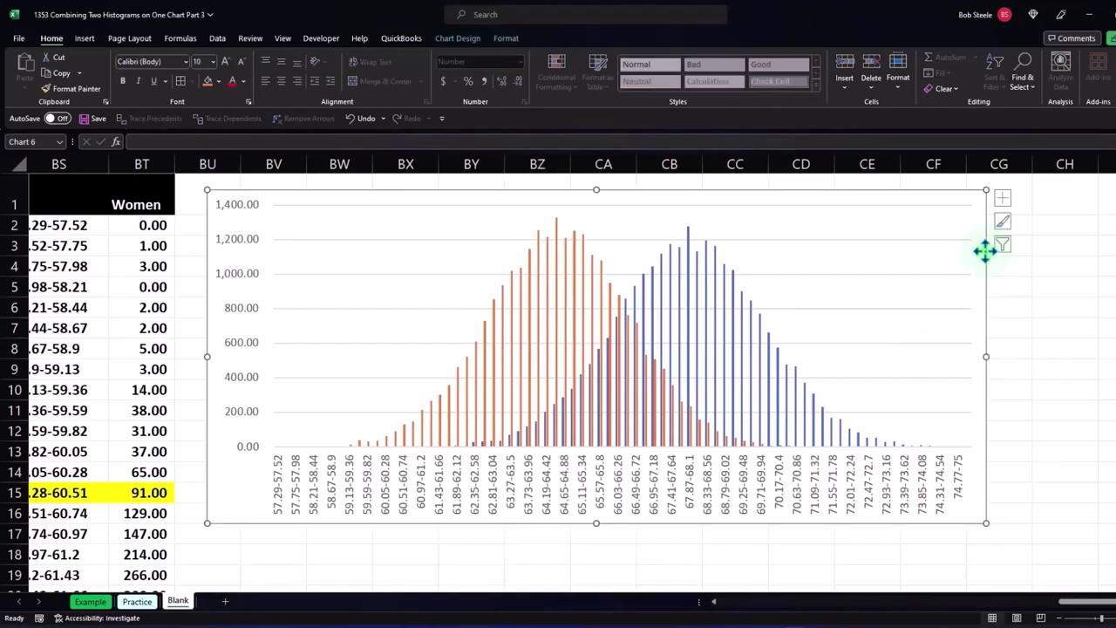
{"action": "left_click", "coordinate": [1002, 220]}
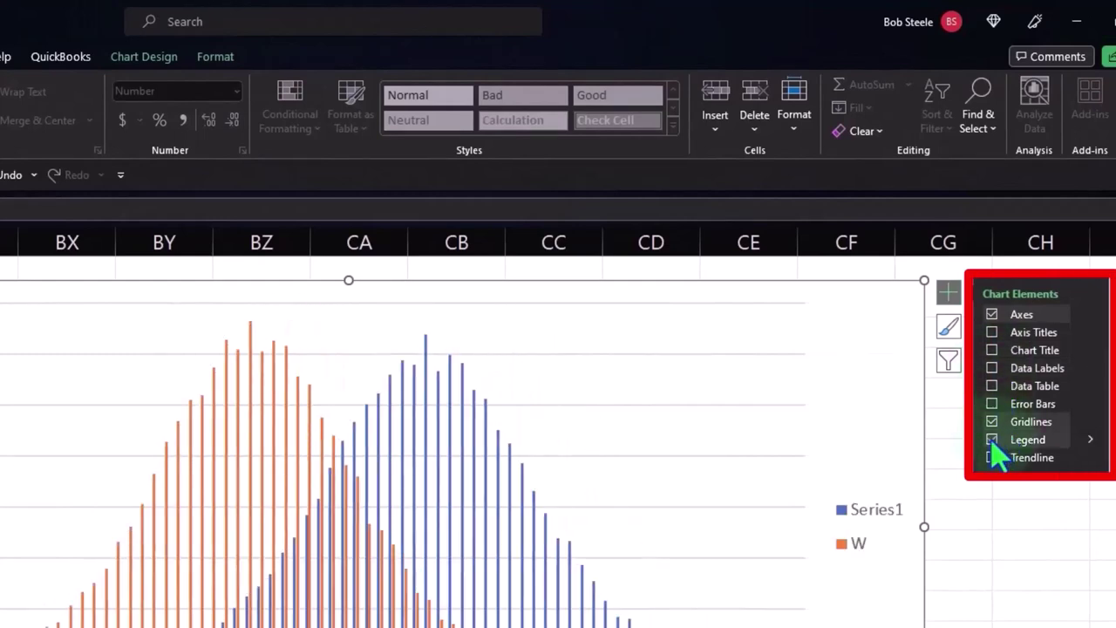
{"action": "left_click", "coordinate": [992, 440]}
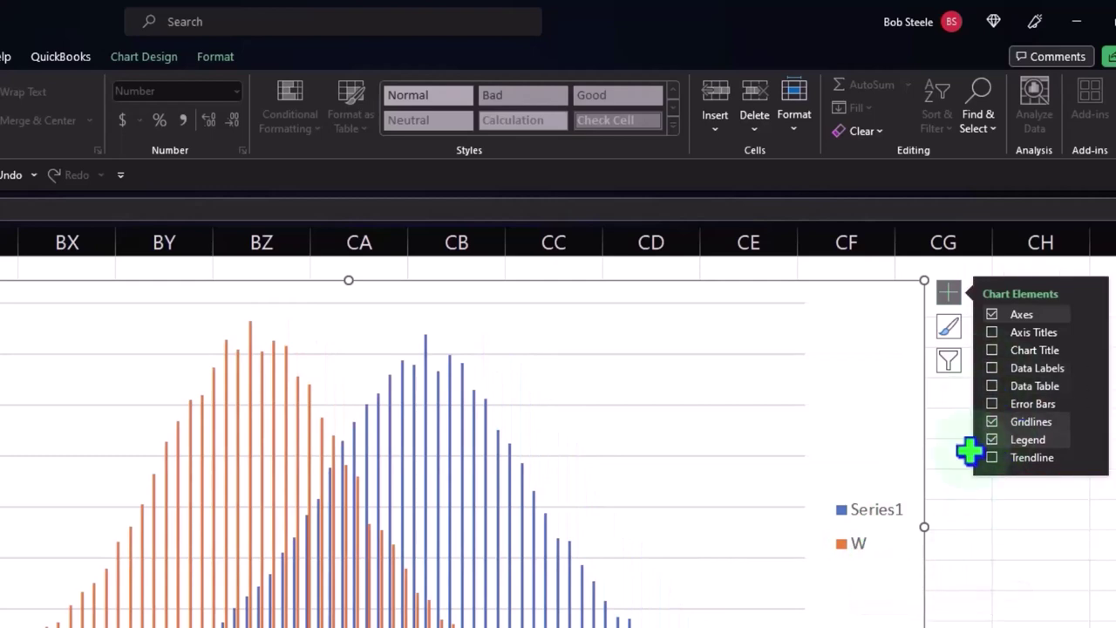
{"action": "left_click", "coordinate": [987, 542]}
{"action": "left_click", "coordinate": [894, 532]}
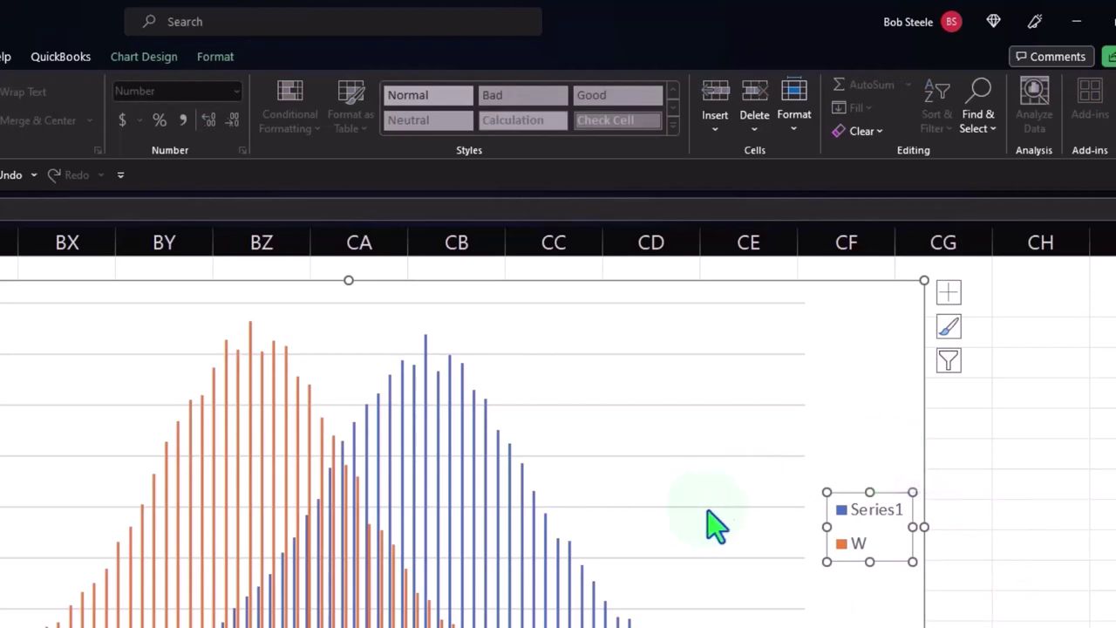
{"action": "left_click", "coordinate": [763, 479]}
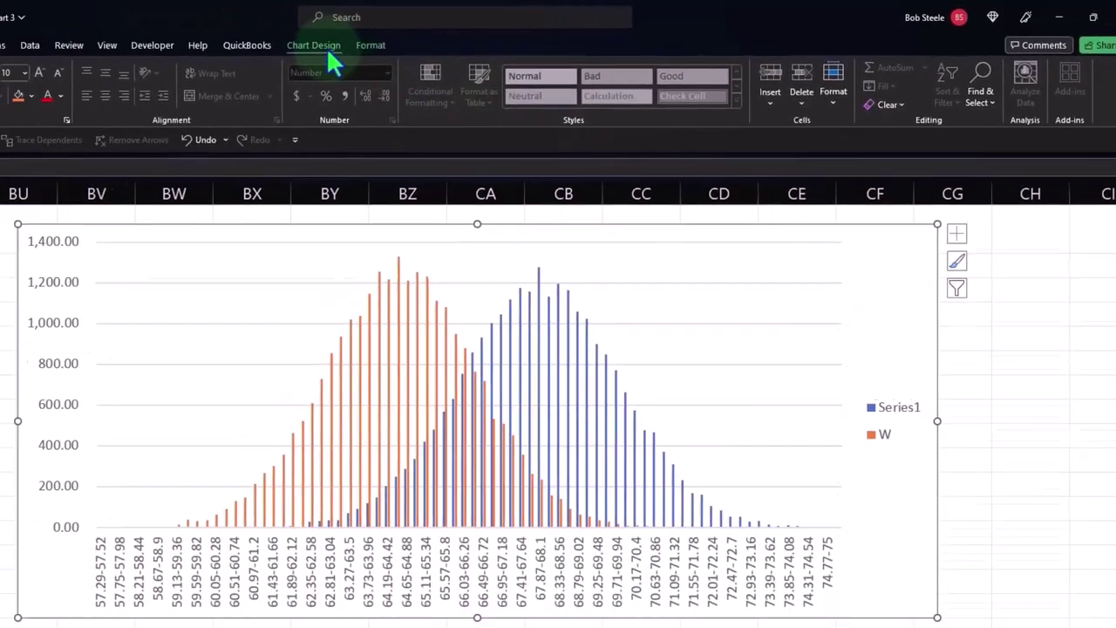
Step: Rename the chart's Series1 data series as Men
{"action": "left_click", "coordinate": [143, 56]}
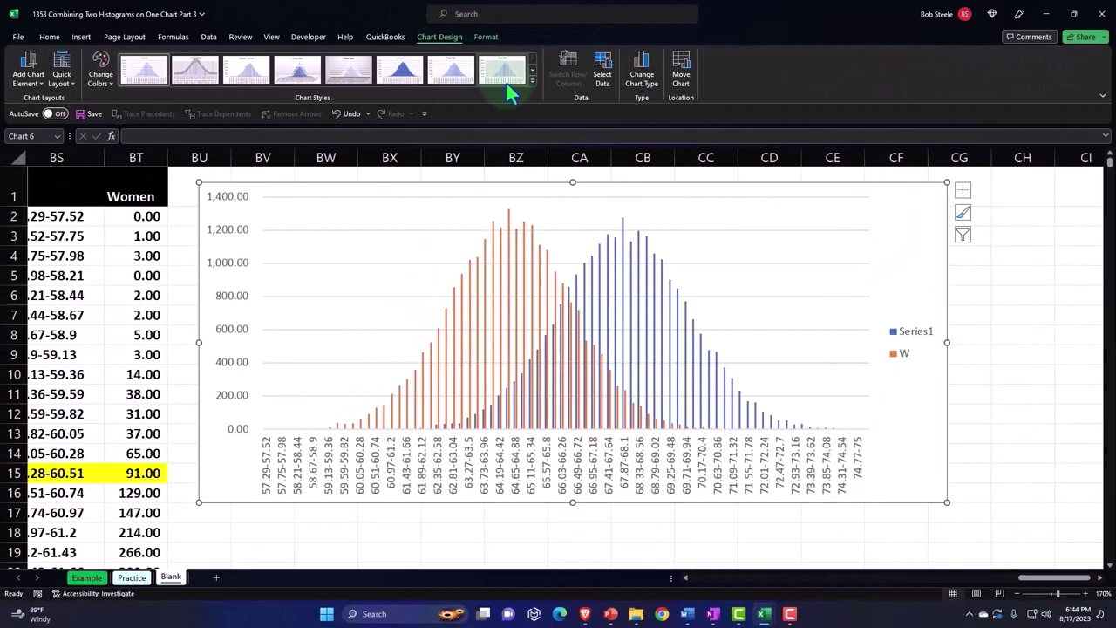
{"action": "left_click", "coordinate": [611, 75]}
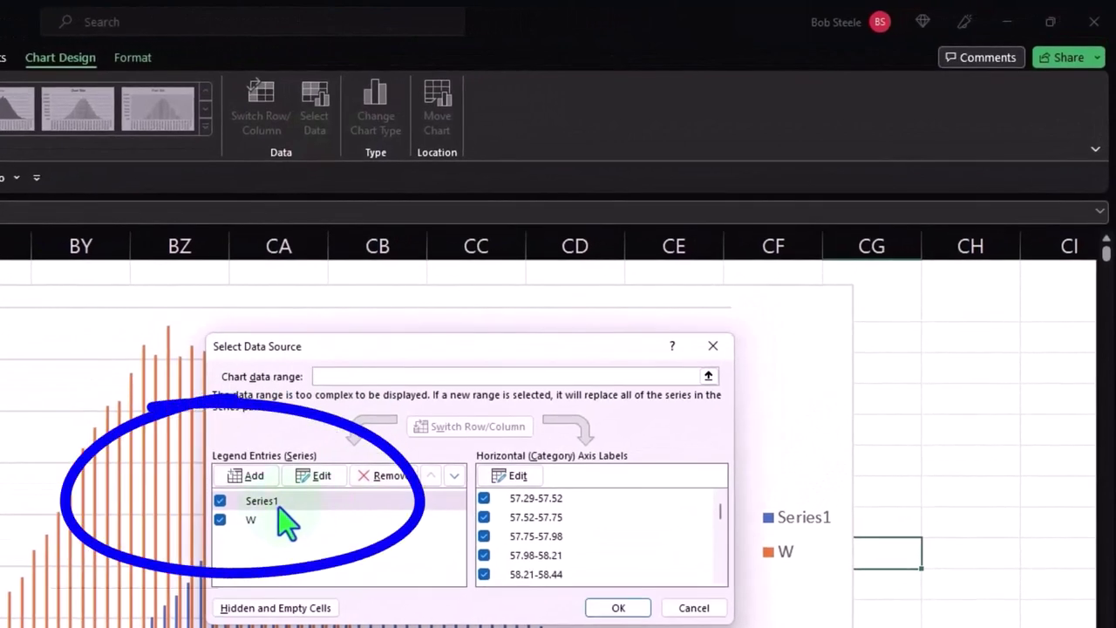
{"action": "left_click", "coordinate": [313, 475]}
{"action": "left_click", "coordinate": [378, 468]}
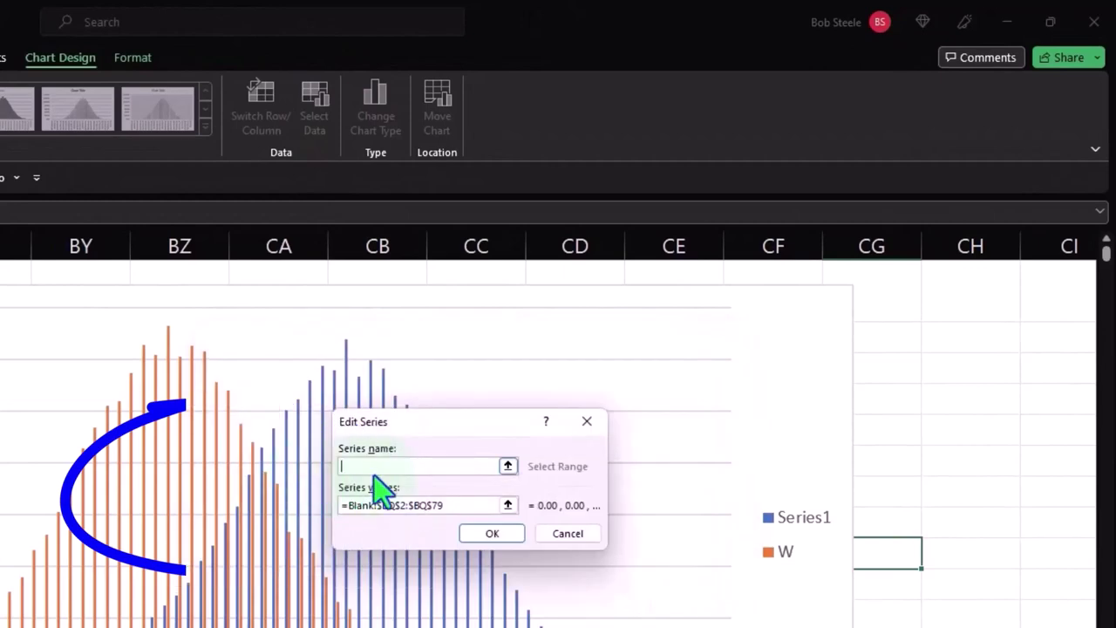
{"action": "type", "text": "Men"}
{"action": "left_click", "coordinate": [494, 533]}
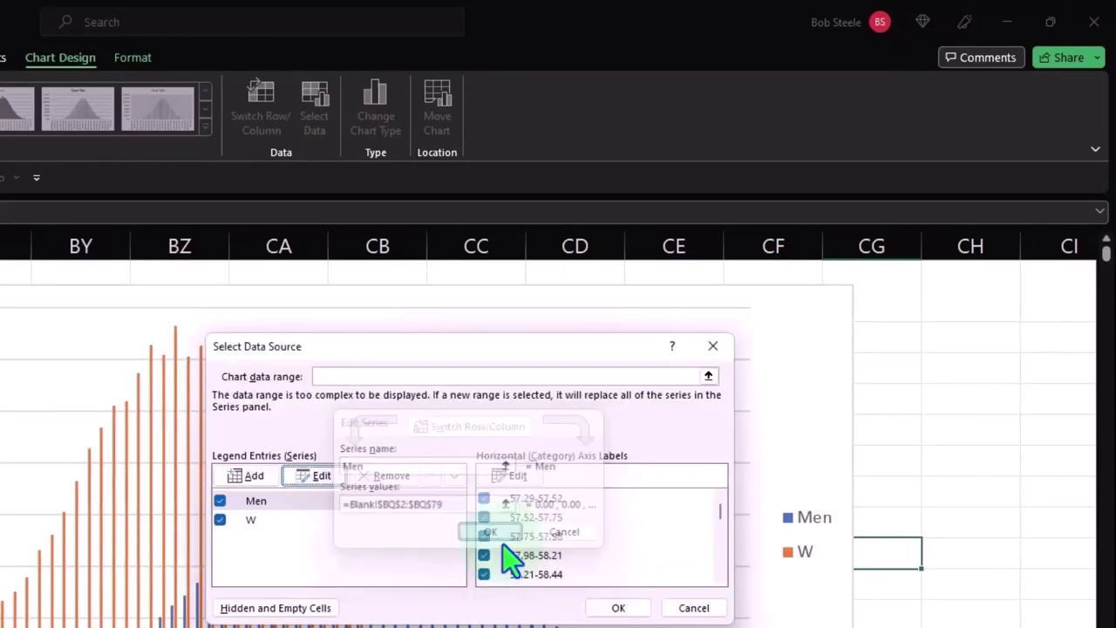
Step: Link the W series name to the Women header in cell BT1 and apply the data source changes
{"action": "left_click", "coordinate": [259, 522]}
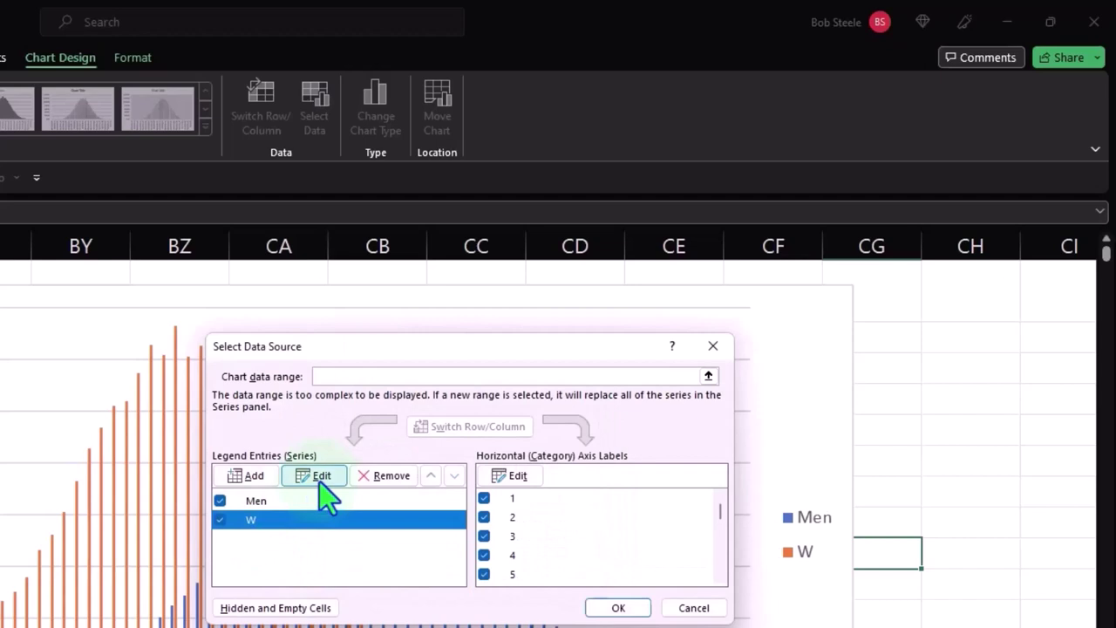
{"action": "left_click", "coordinate": [315, 477]}
{"action": "left_click", "coordinate": [405, 471]}
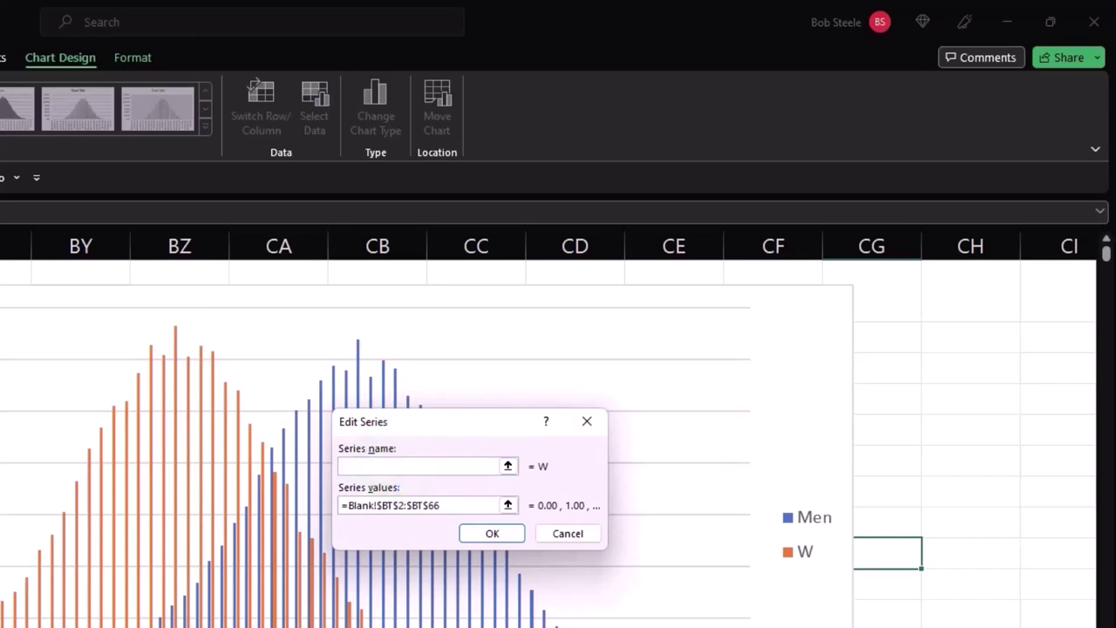
{"action": "left_click", "coordinate": [2, 272]}
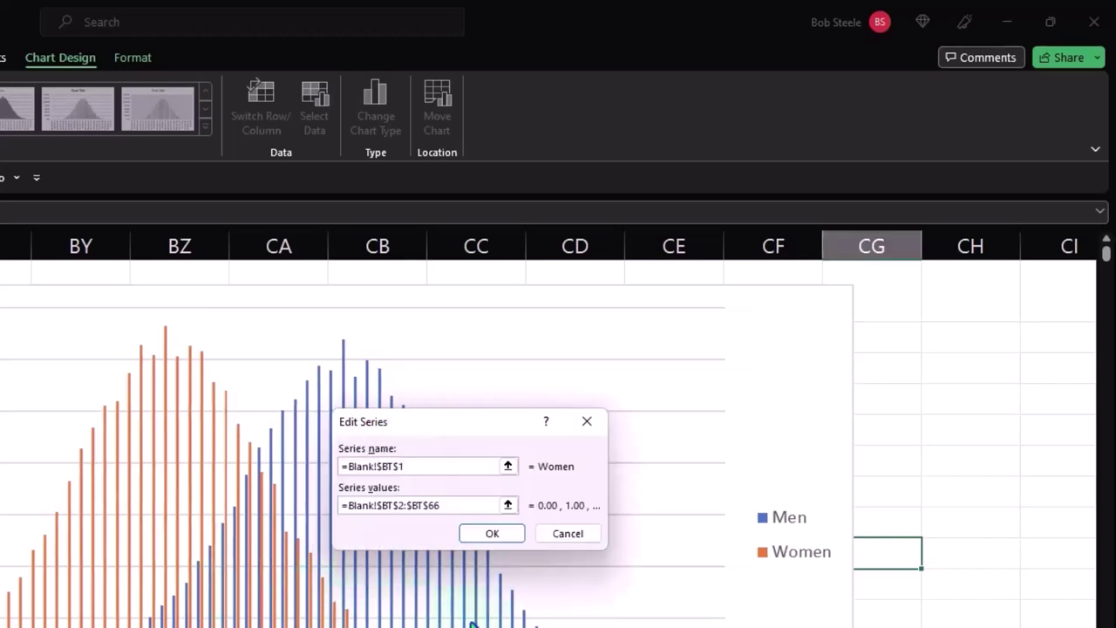
{"action": "left_click", "coordinate": [494, 532]}
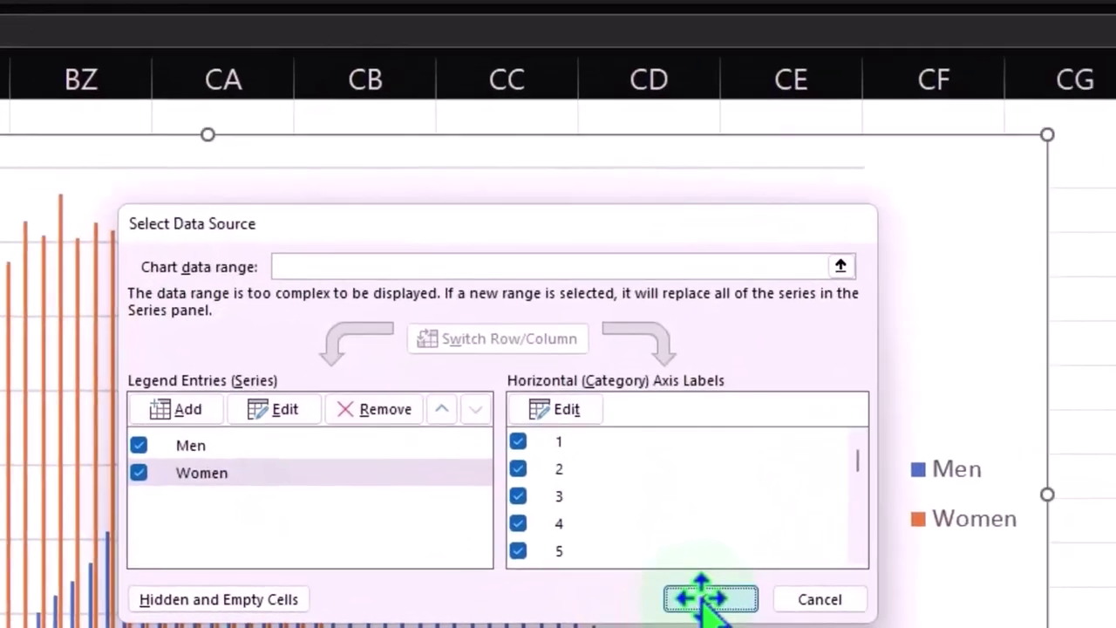
{"action": "left_click", "coordinate": [649, 605]}
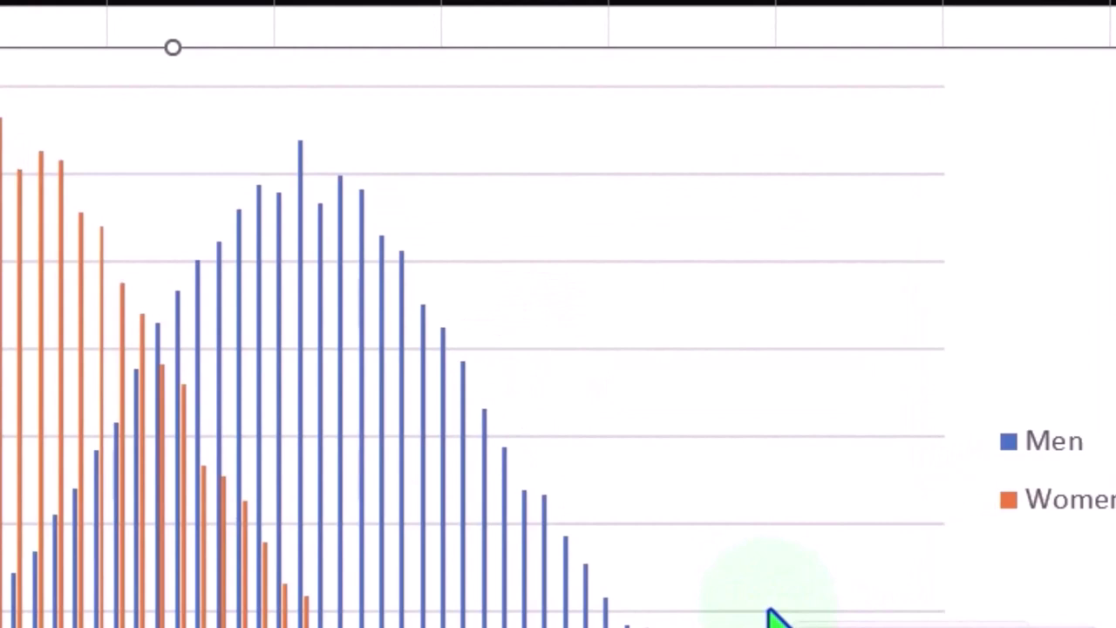
Step: Set the gap width of the chart's column series to 0%
{"action": "left_click", "coordinate": [360, 429]}
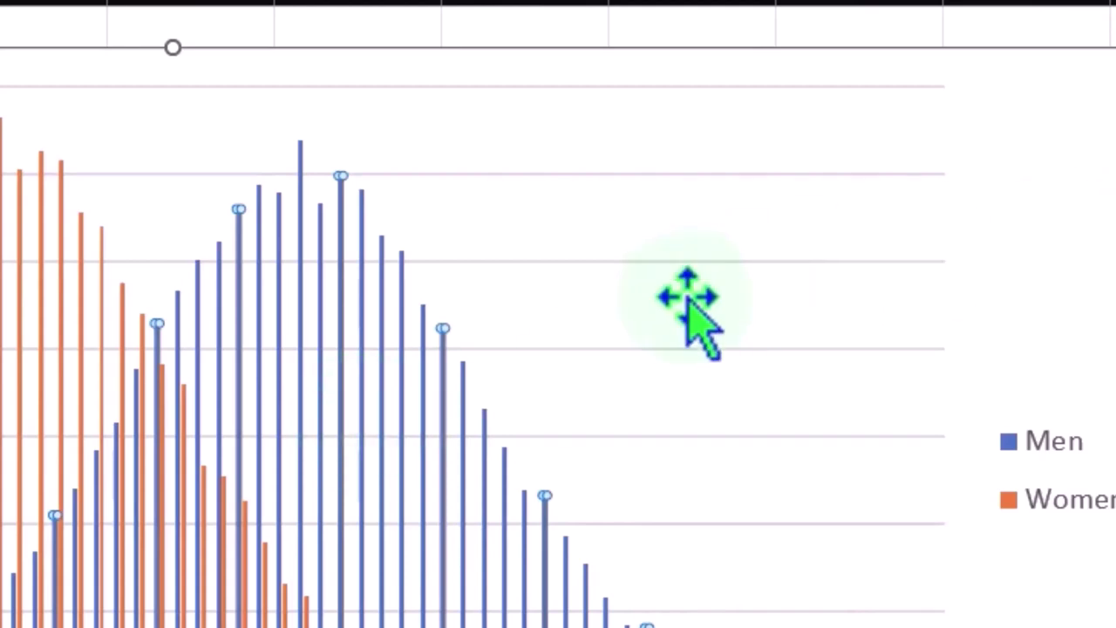
{"action": "left_click", "coordinate": [340, 228]}
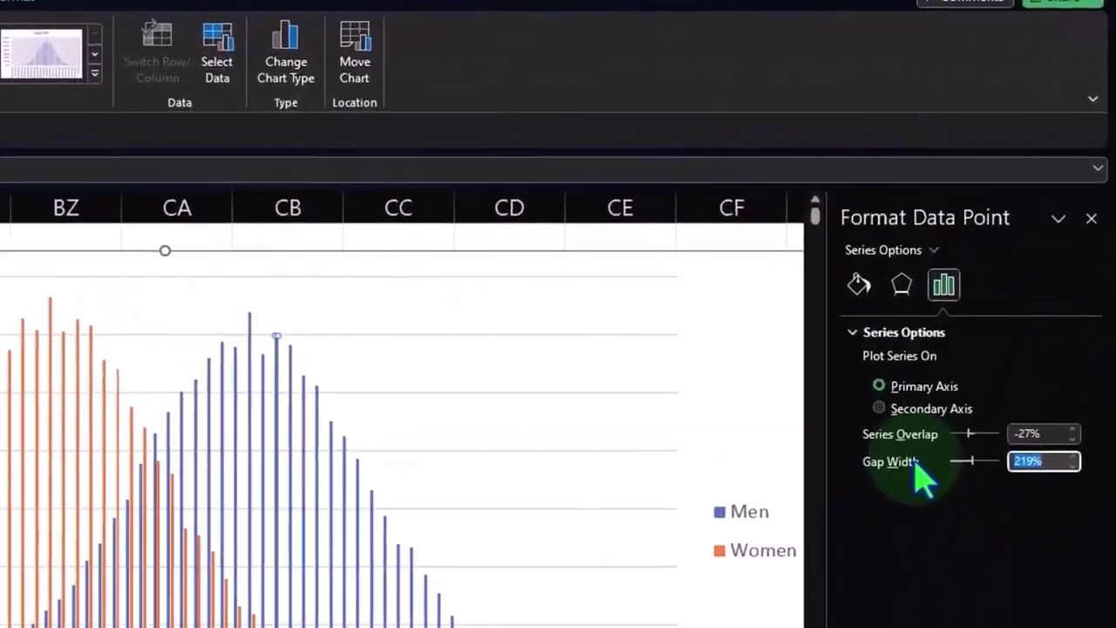
{"action": "type", "text": ".25"}
{"action": "key", "text": "Return"}
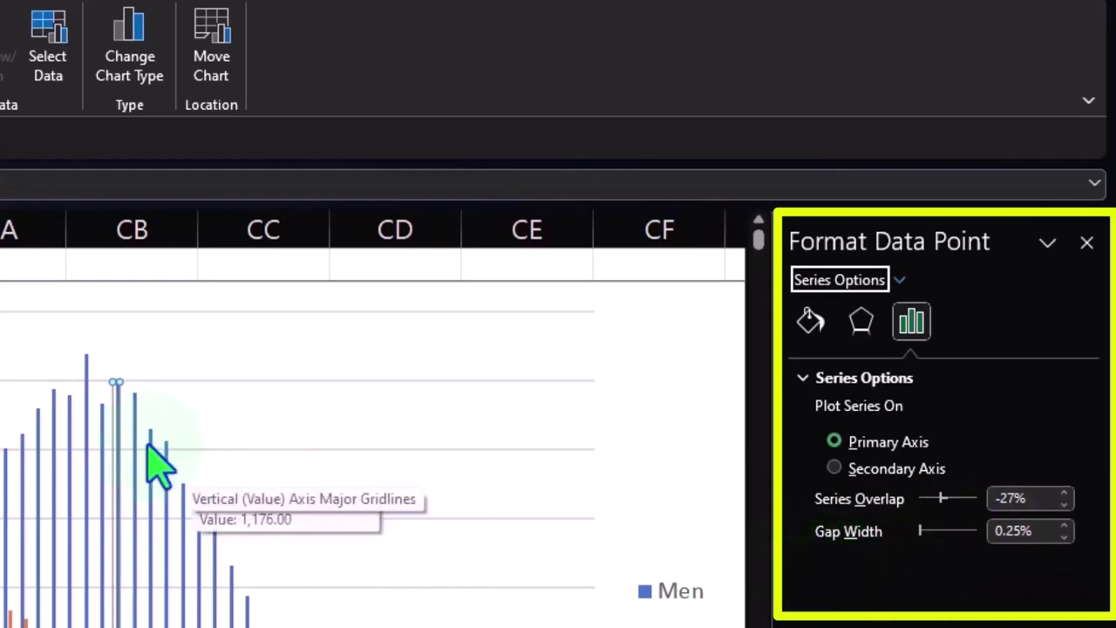
{"action": "left_click", "coordinate": [85, 375]}
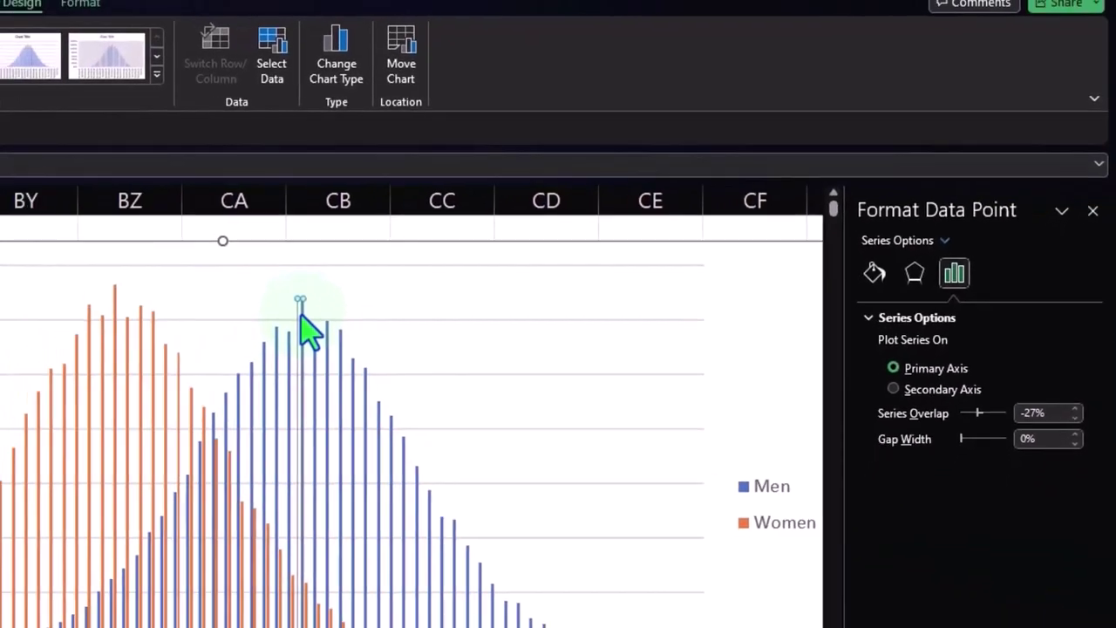
{"action": "key", "text": "Down"}
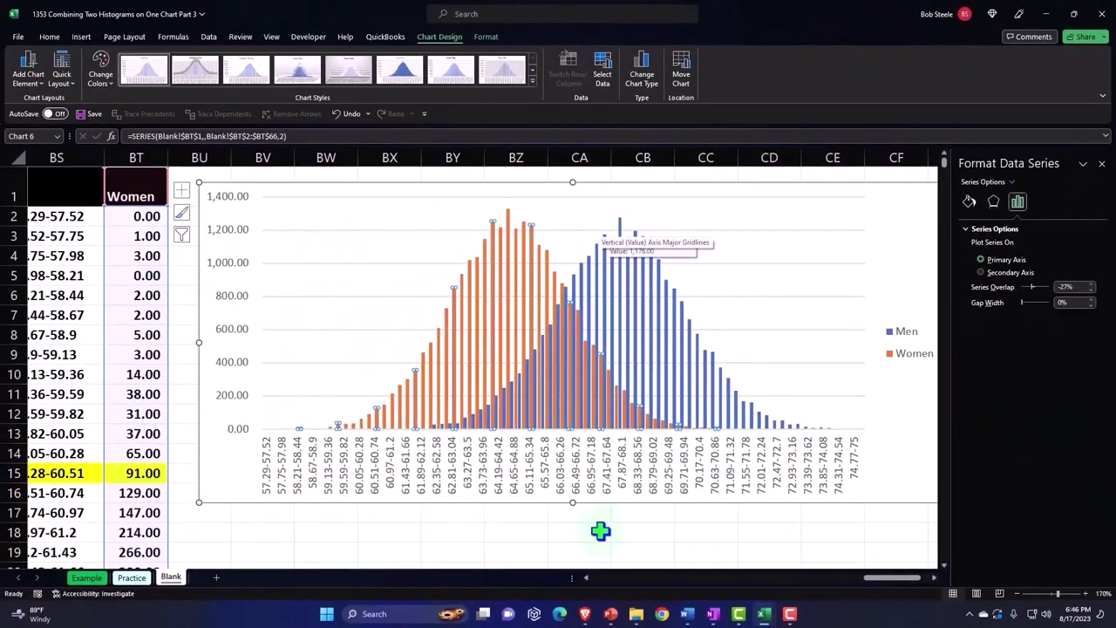
{"action": "left_click", "coordinate": [600, 529]}
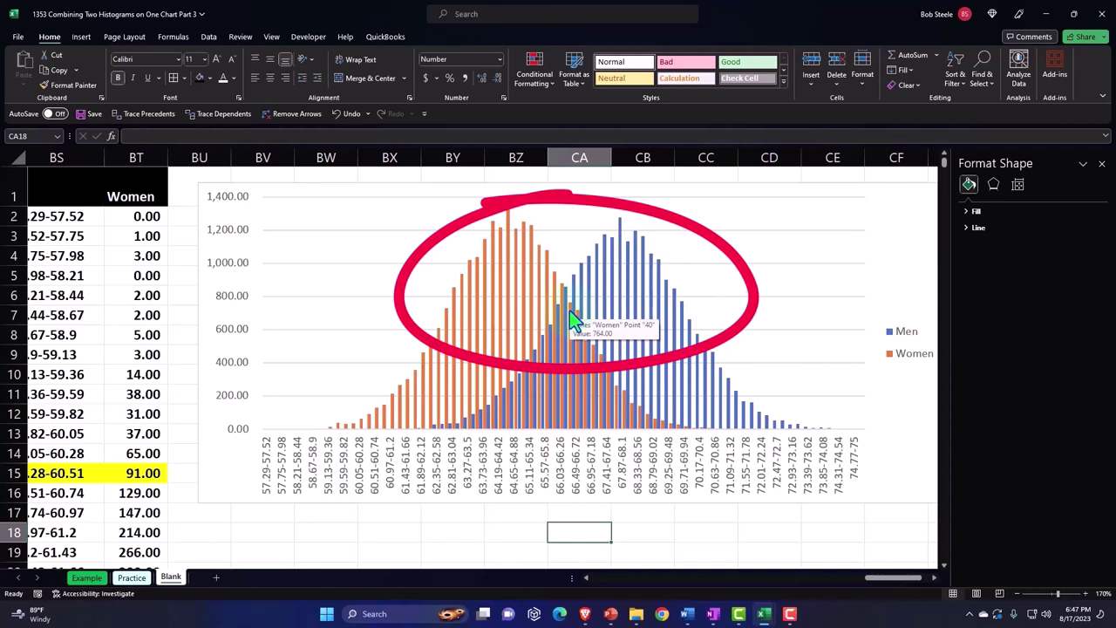
Step: Try solid, gradient and picture or texture fills on the Men series columns
{"action": "left_click", "coordinate": [635, 250]}
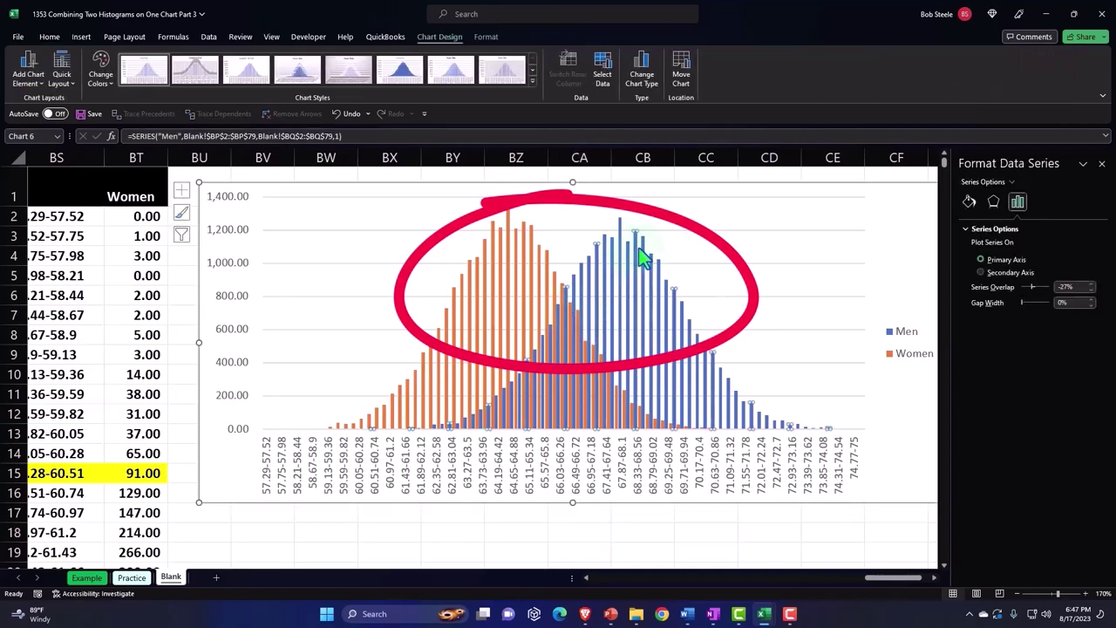
{"action": "left_click", "coordinate": [968, 201]}
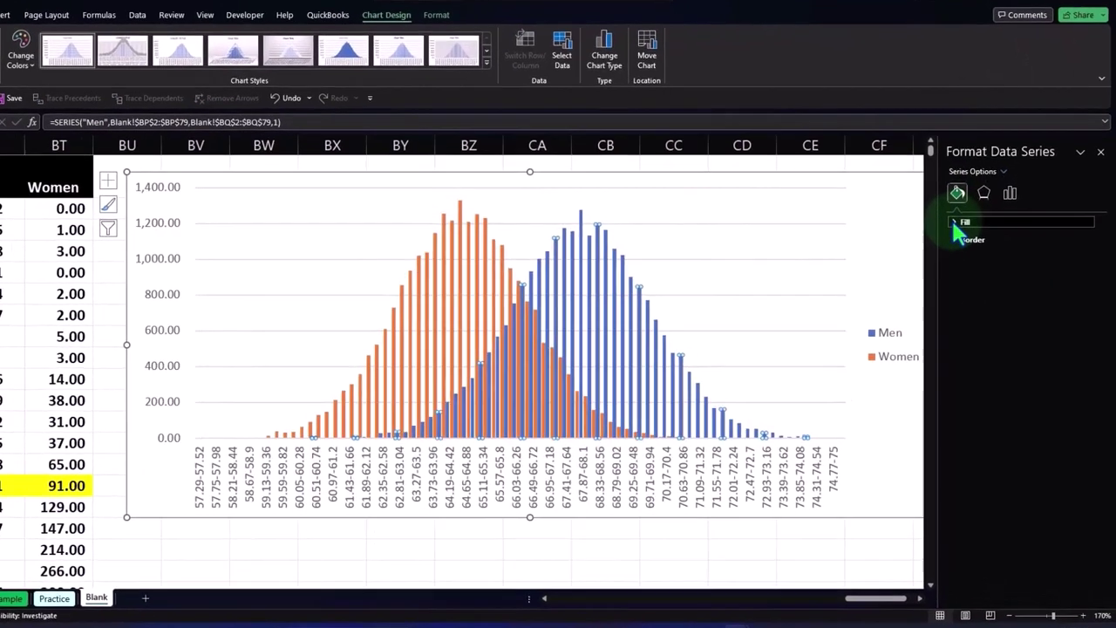
{"action": "left_click", "coordinate": [970, 229]}
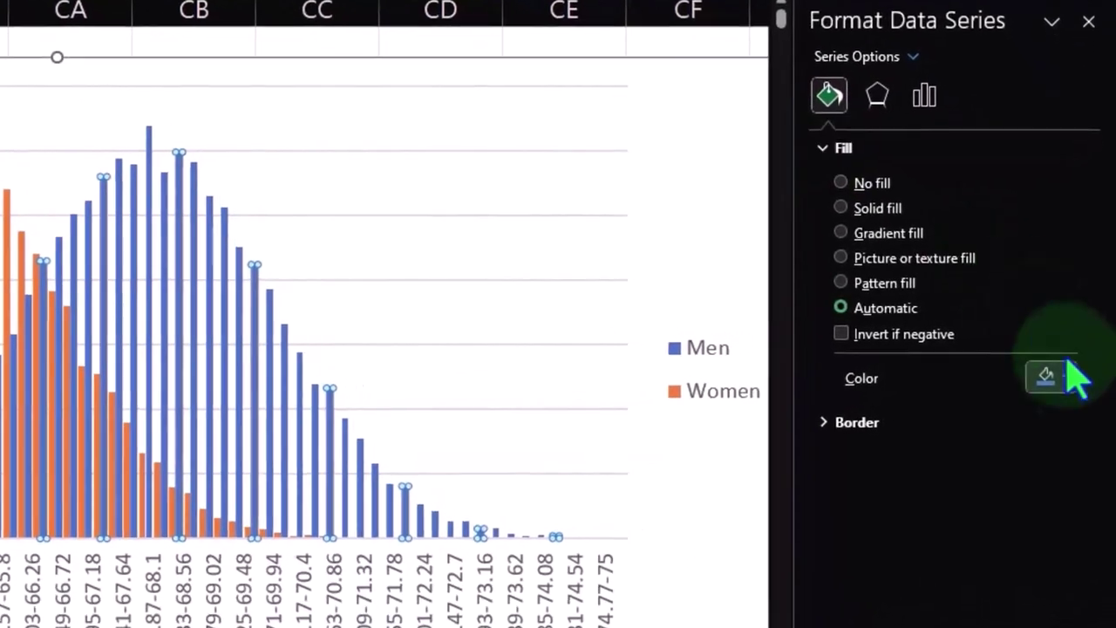
{"action": "left_click", "coordinate": [1067, 376]}
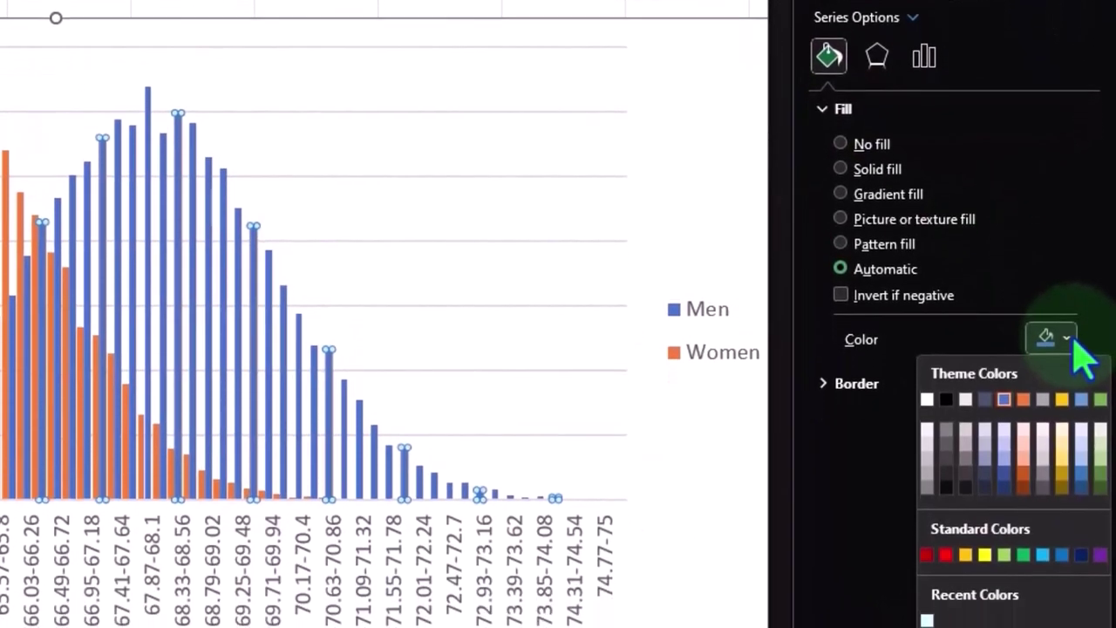
{"action": "left_click", "coordinate": [1068, 339]}
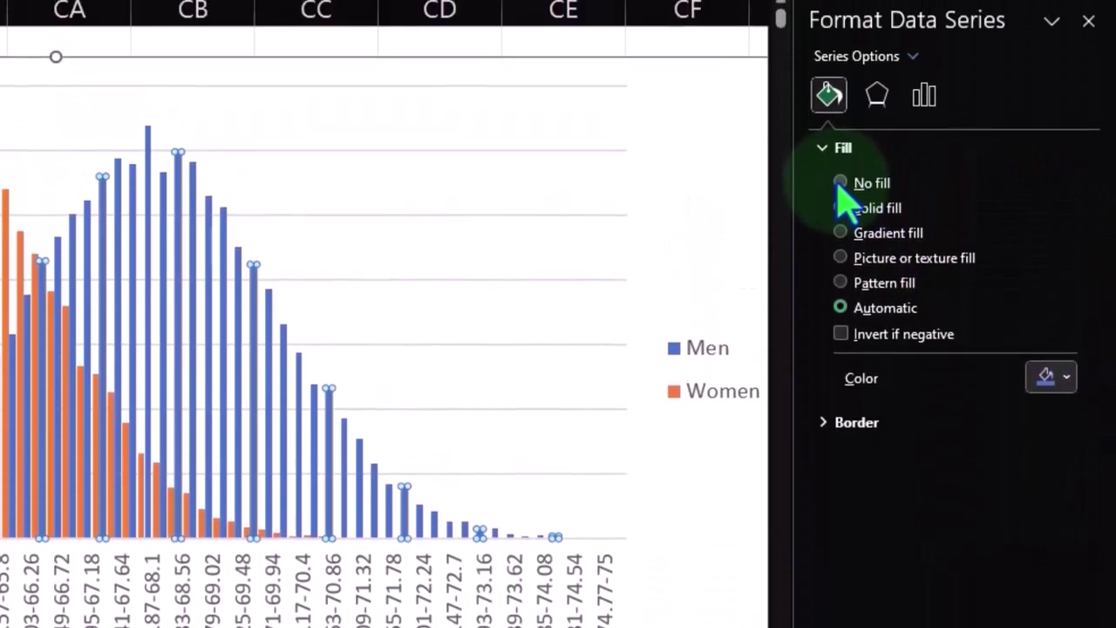
{"action": "left_click", "coordinate": [842, 225]}
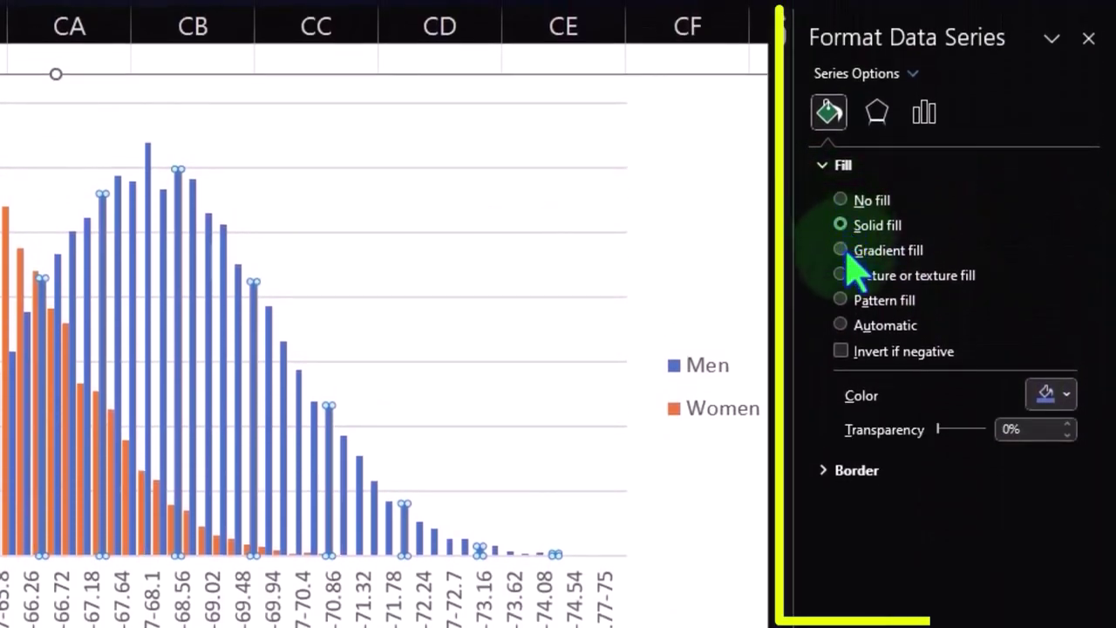
{"action": "left_click", "coordinate": [840, 249]}
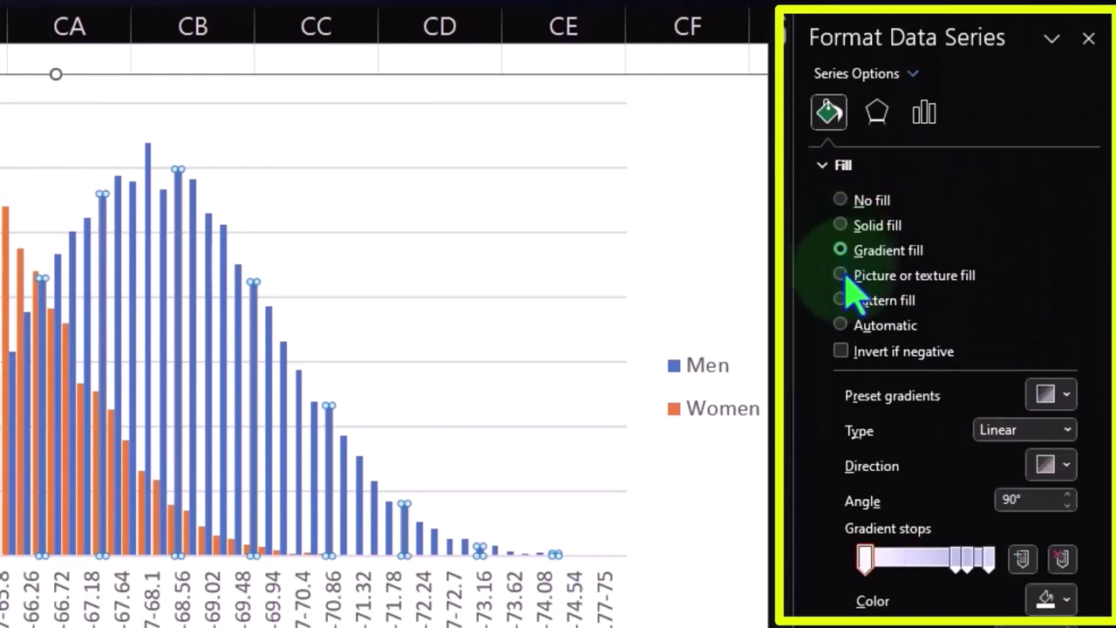
{"action": "left_click", "coordinate": [840, 275]}
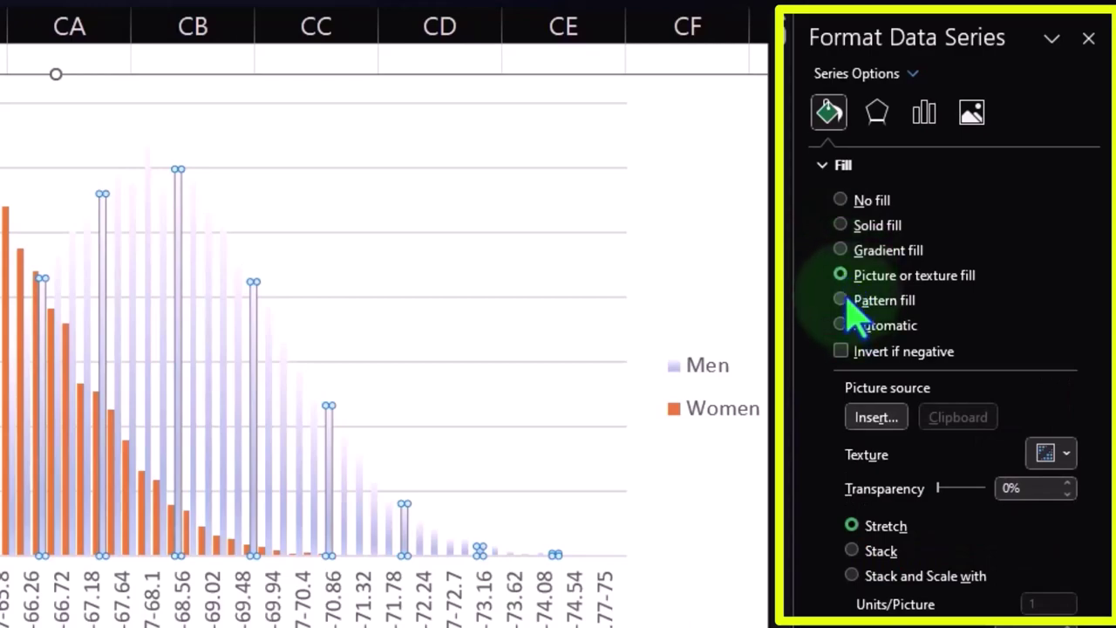
Step: Try several pattern fills on the Men series columns, restore the Automatic fill and close the series formatting options
{"action": "left_click", "coordinate": [846, 301]}
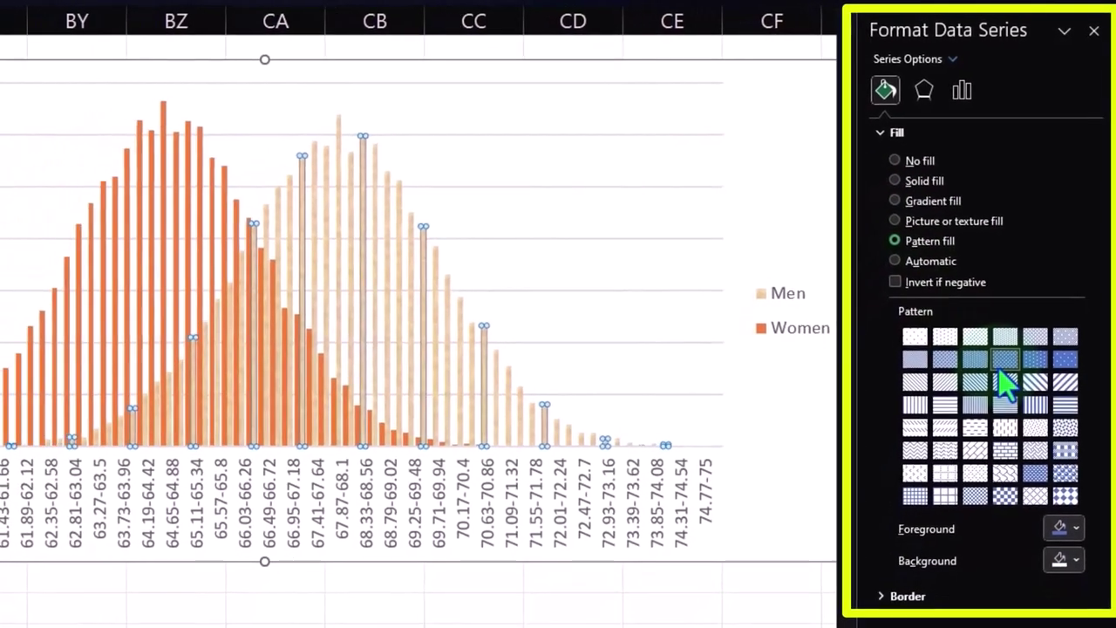
{"action": "left_click", "coordinate": [990, 407]}
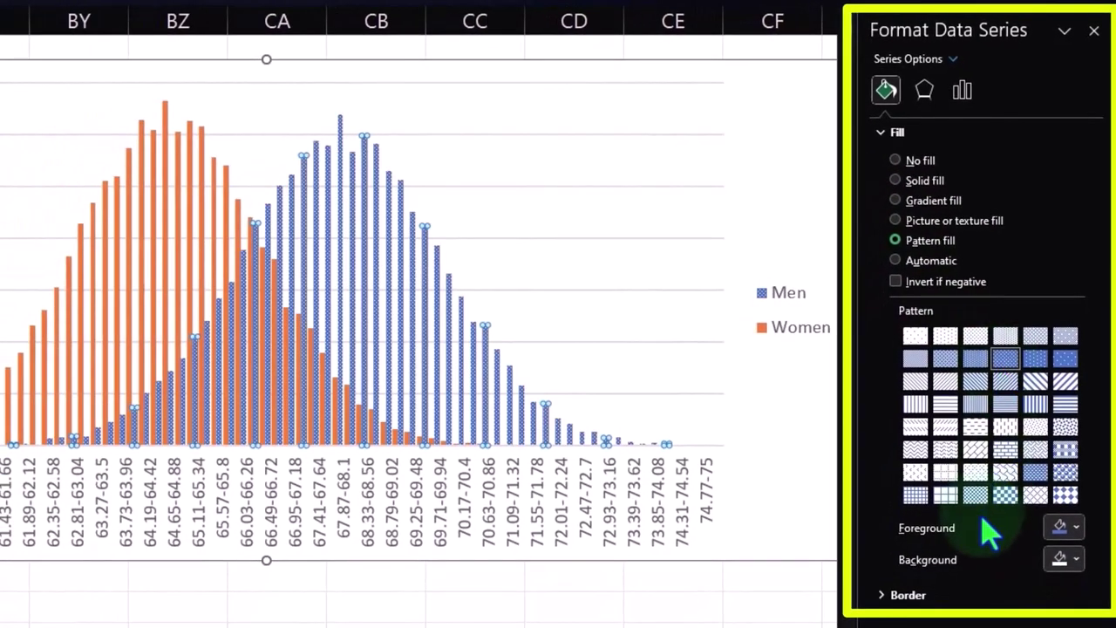
{"action": "left_click", "coordinate": [948, 404]}
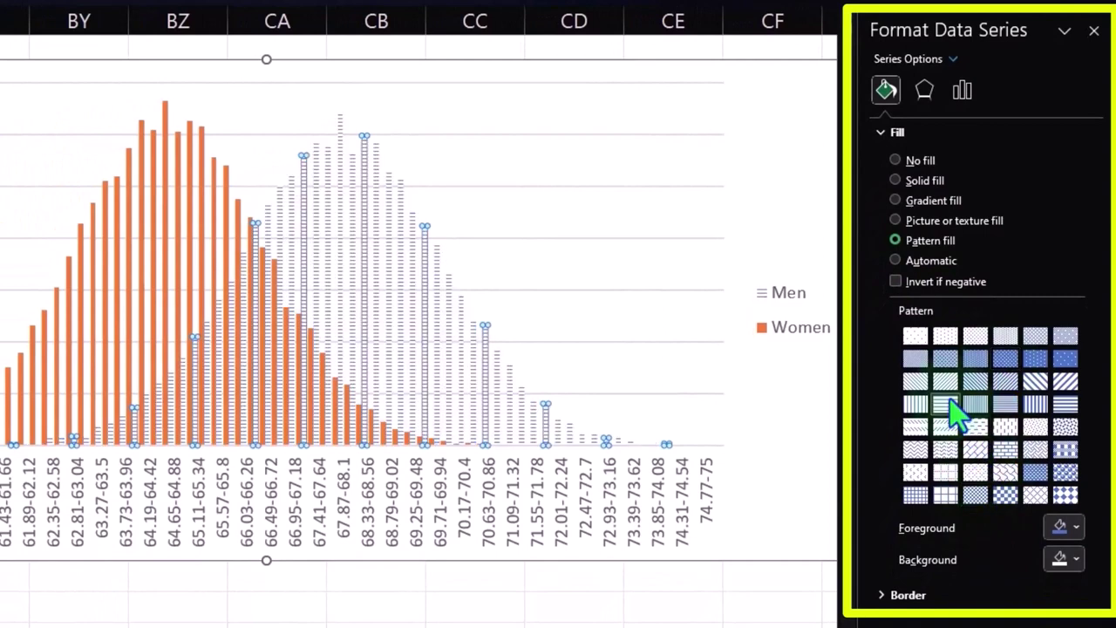
{"action": "left_click", "coordinate": [947, 362]}
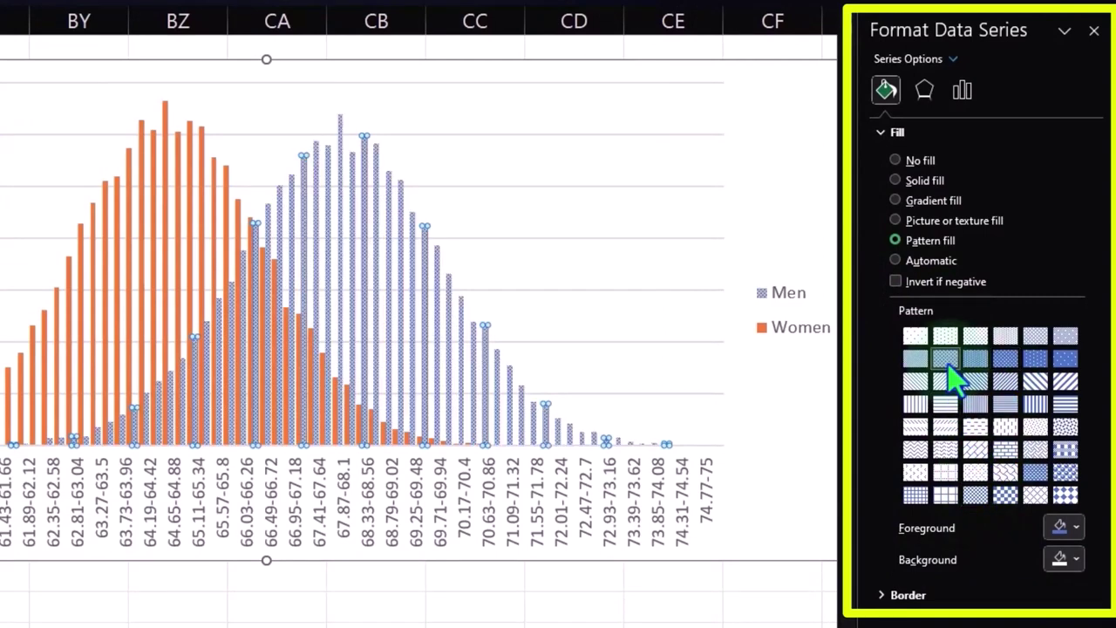
{"action": "left_click", "coordinate": [1033, 386]}
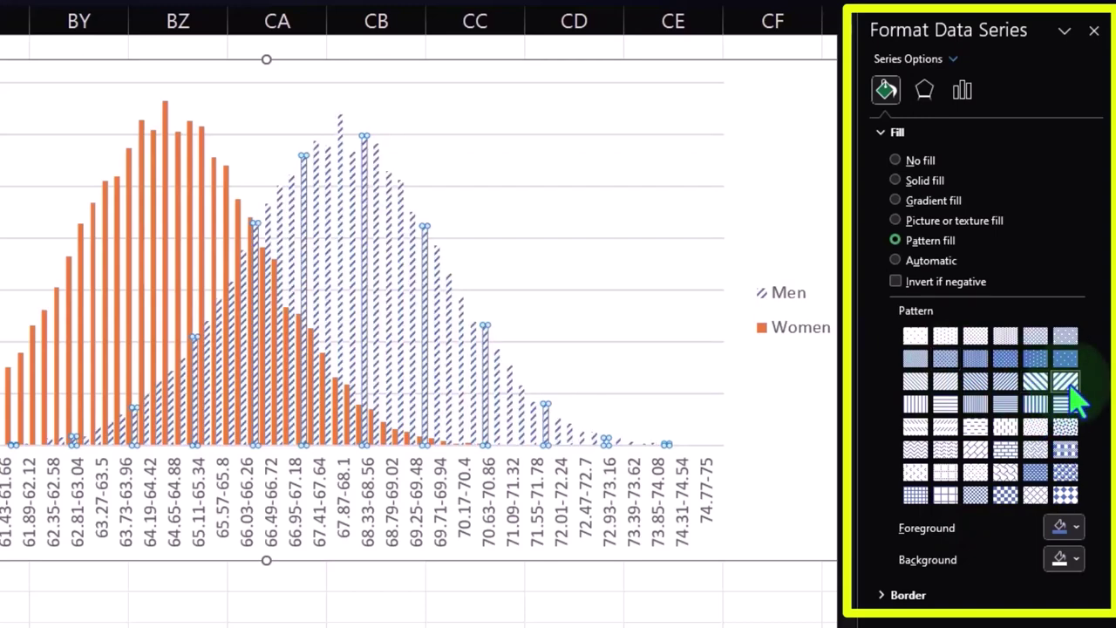
{"action": "left_click", "coordinate": [1038, 489]}
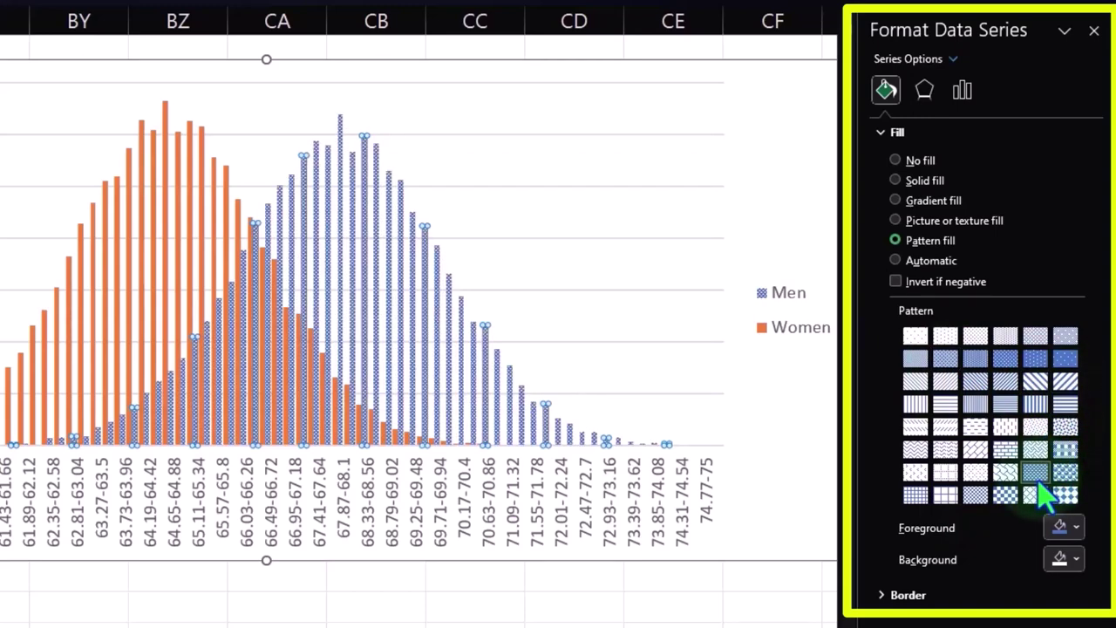
{"action": "left_click", "coordinate": [898, 263]}
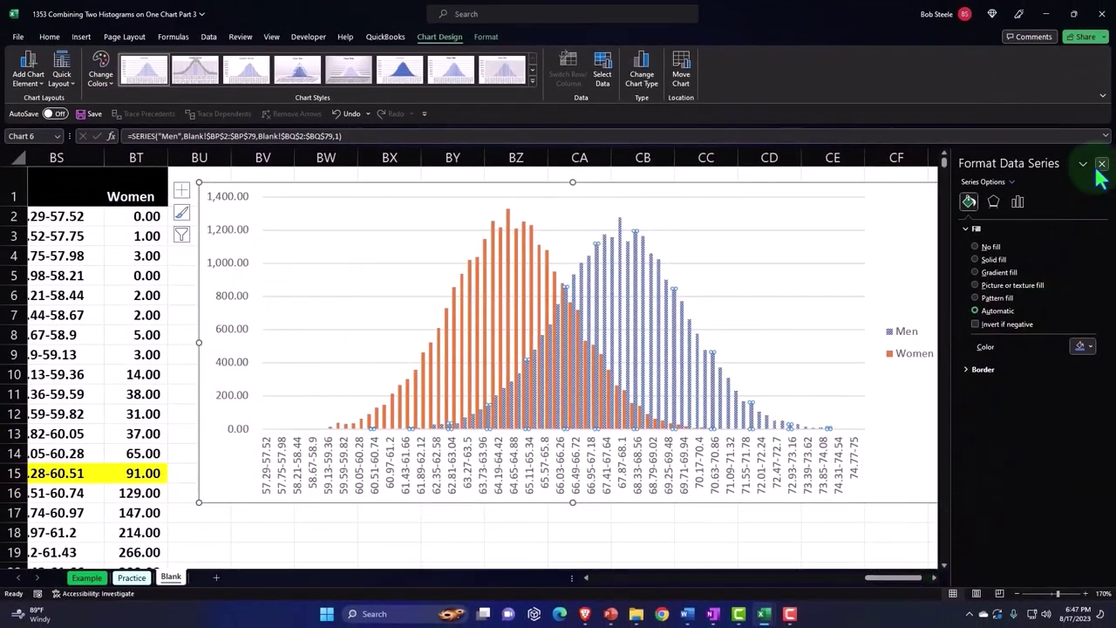
{"action": "left_click", "coordinate": [1101, 163]}
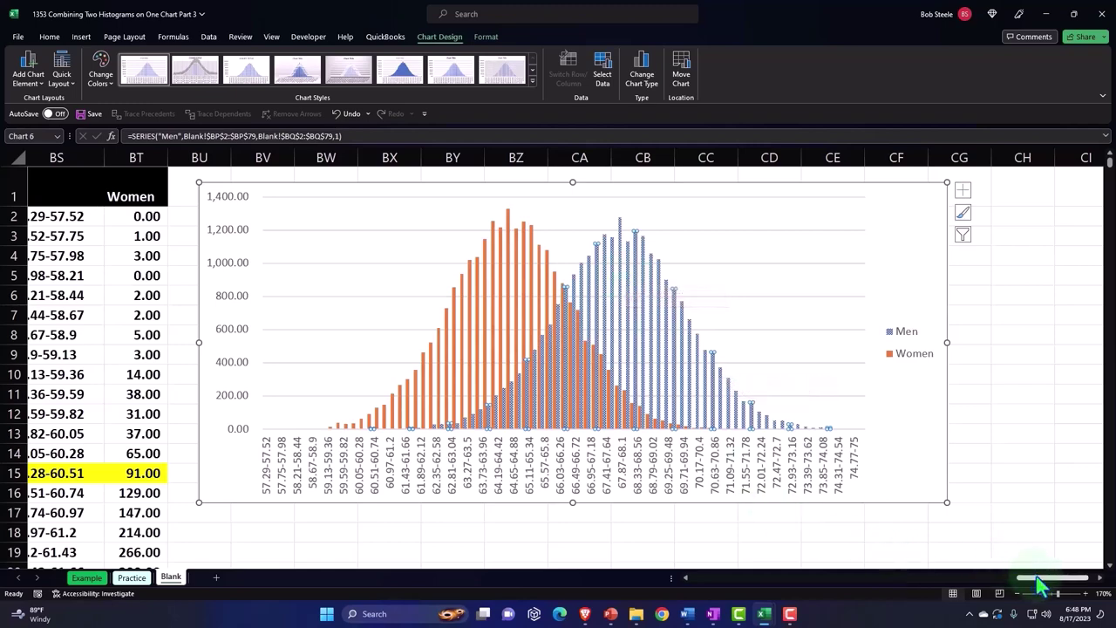
Step: Apply cell borders and the recently used light blue fill to the men's frequency table in BP2:BQ79
{"action": "left_click_drag", "start_coordinate": [1037, 584], "coordinate": [1009, 583]}
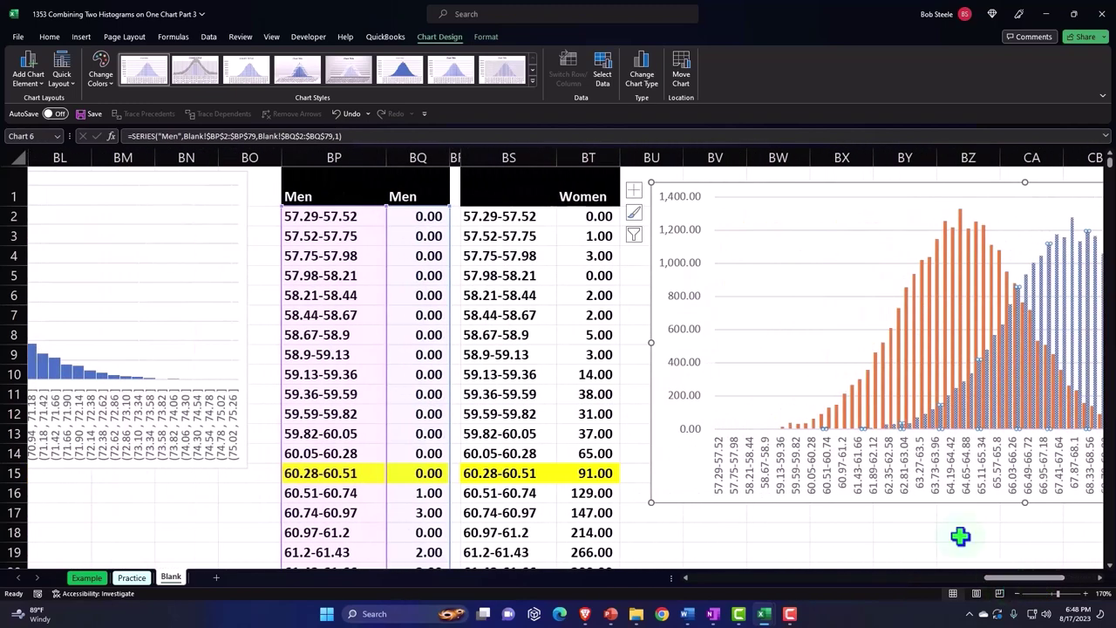
{"action": "left_click", "coordinate": [526, 276]}
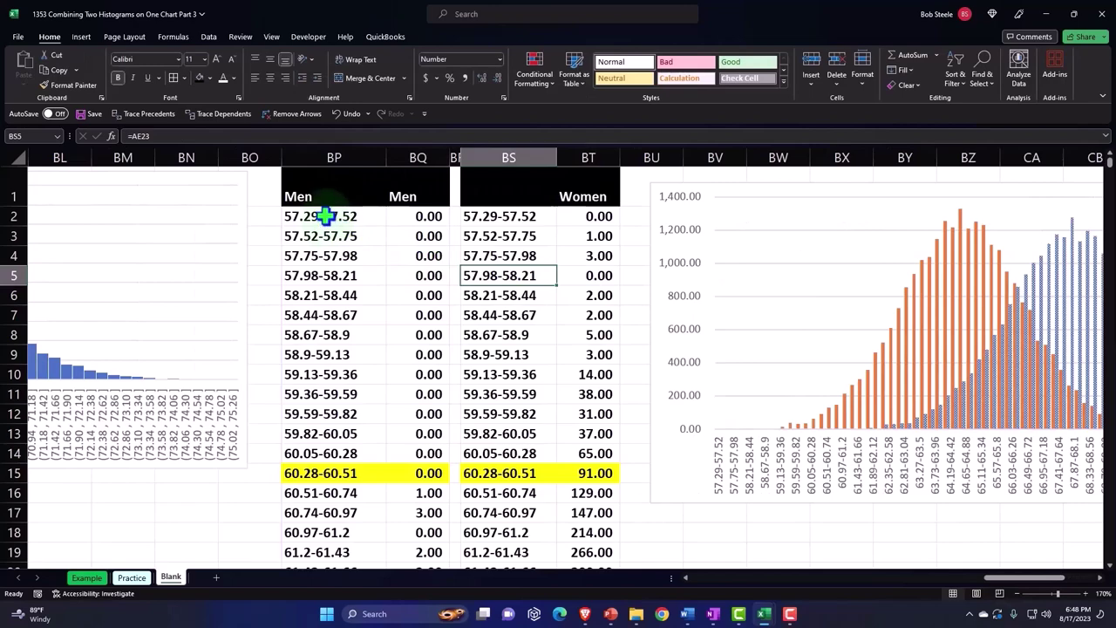
{"action": "left_click_drag", "start_coordinate": [325, 216], "coordinate": [393, 532]}
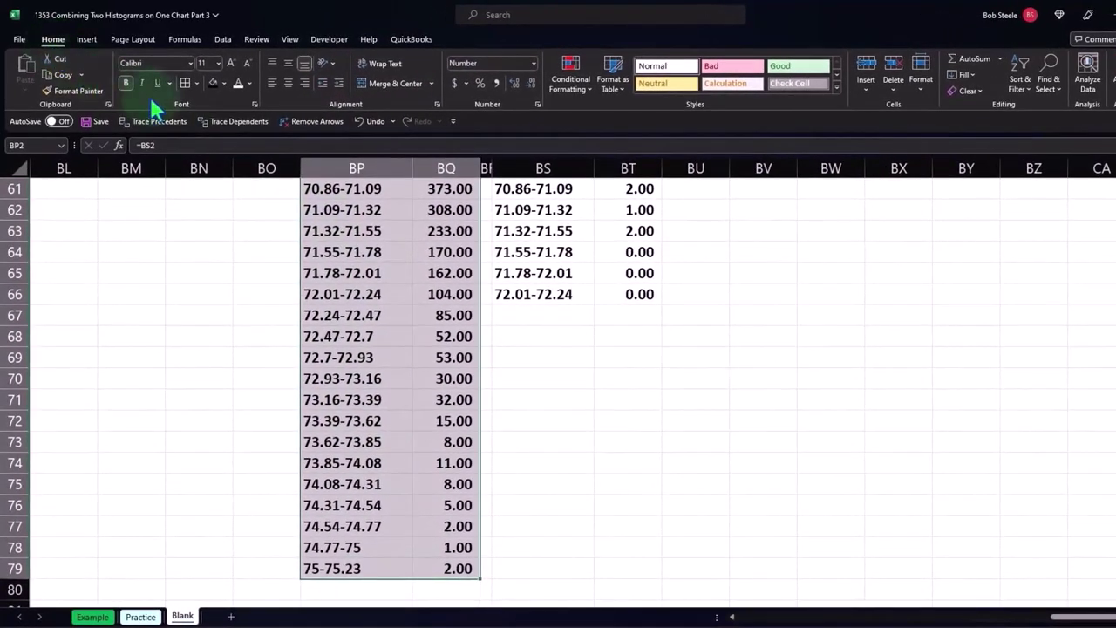
{"action": "key", "text": "ctrl+BackSpace"}
{"action": "left_click", "coordinate": [222, 83]}
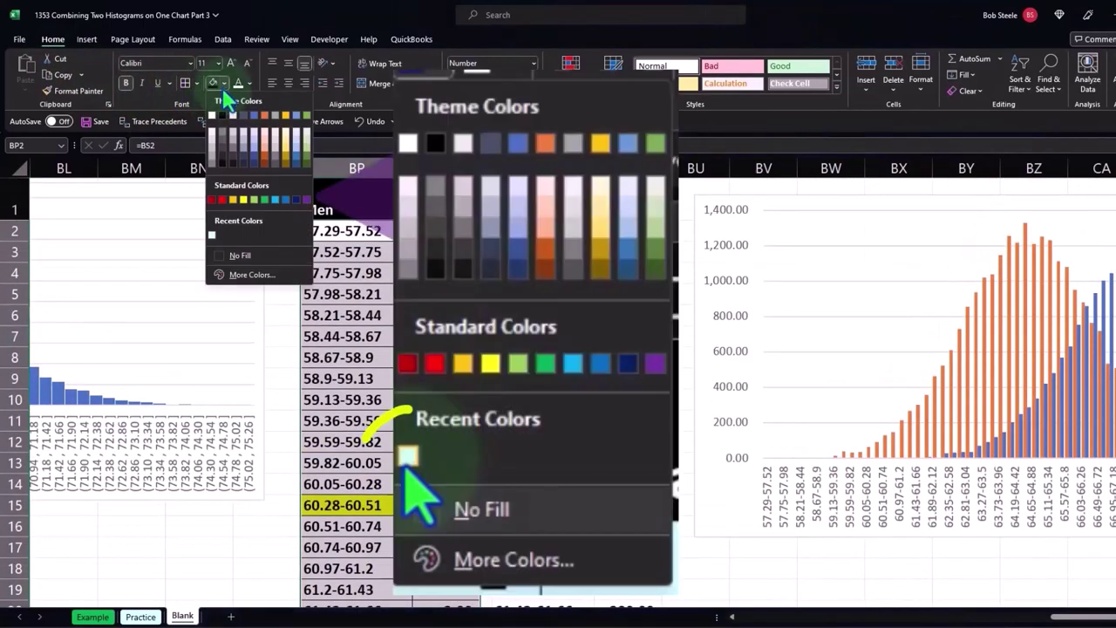
{"action": "left_click", "coordinate": [212, 236]}
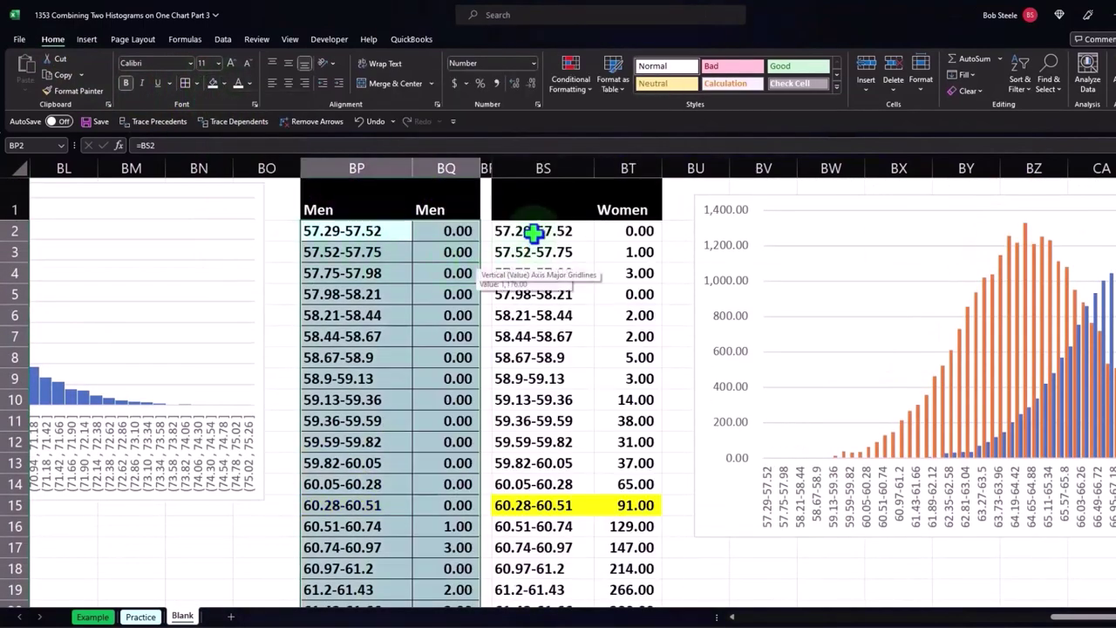
Step: Apply the same borders and light blue fill to the women's frequency table in BS2:BT66 and deselect it
{"action": "left_click_drag", "start_coordinate": [533, 232], "coordinate": [605, 544]}
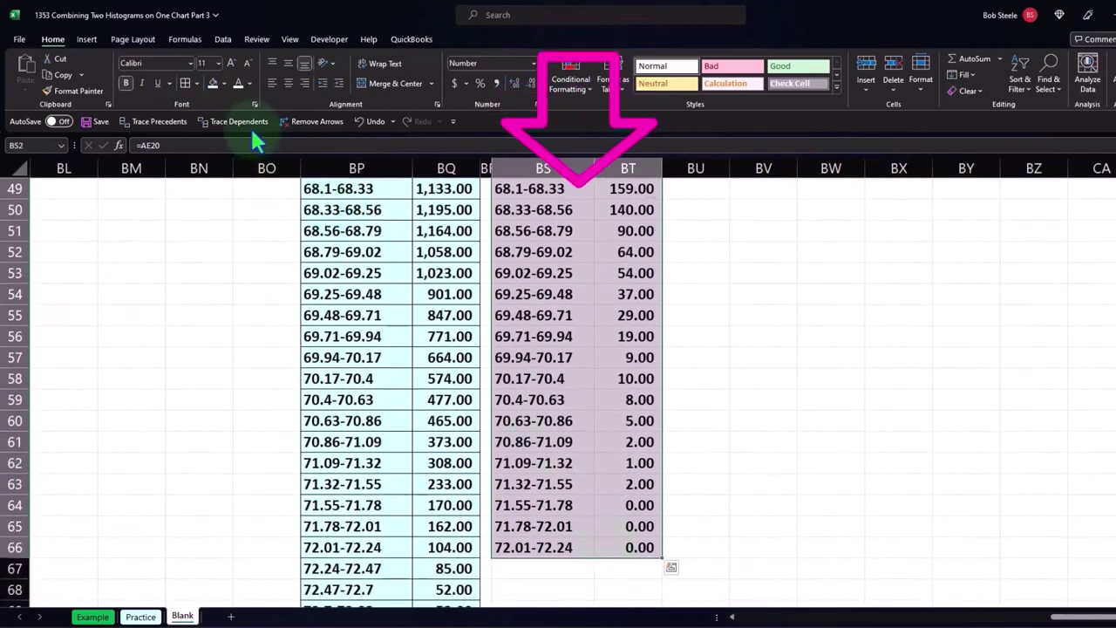
{"action": "left_click", "coordinate": [212, 83]}
{"action": "key", "text": "ctrl+BackSpace"}
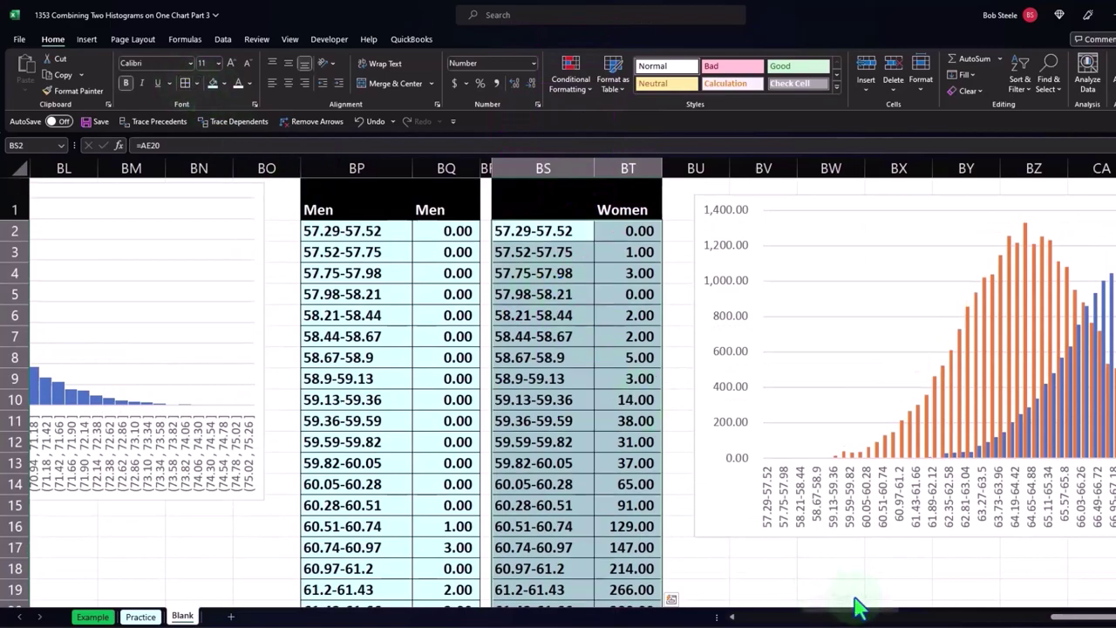
{"action": "left_click_drag", "start_coordinate": [1079, 617], "coordinate": [1031, 626]}
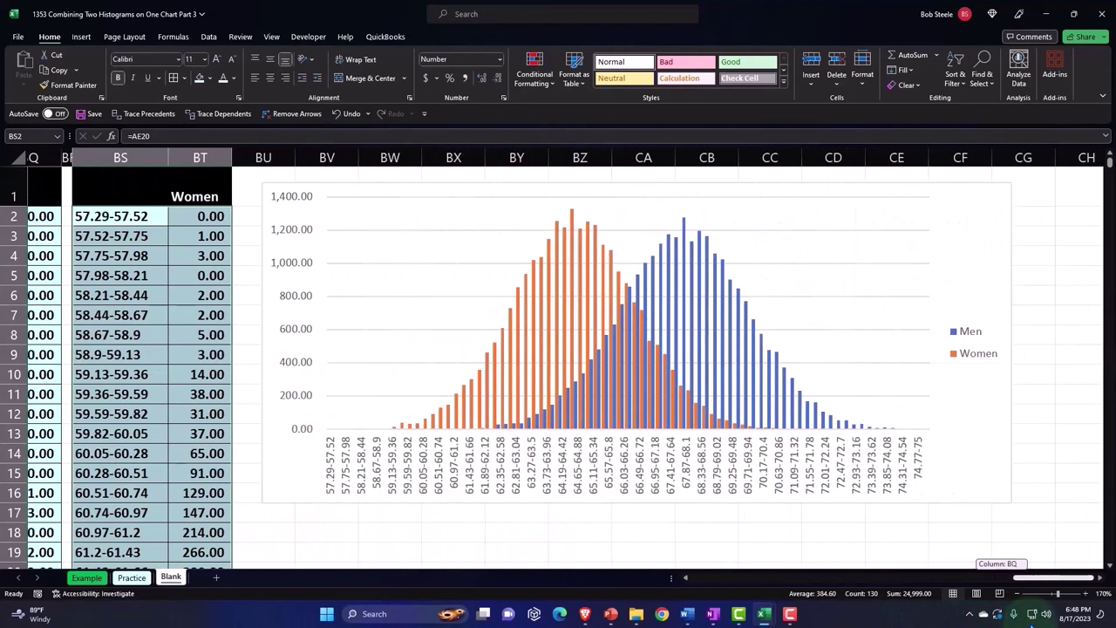
{"action": "left_click", "coordinate": [527, 520]}
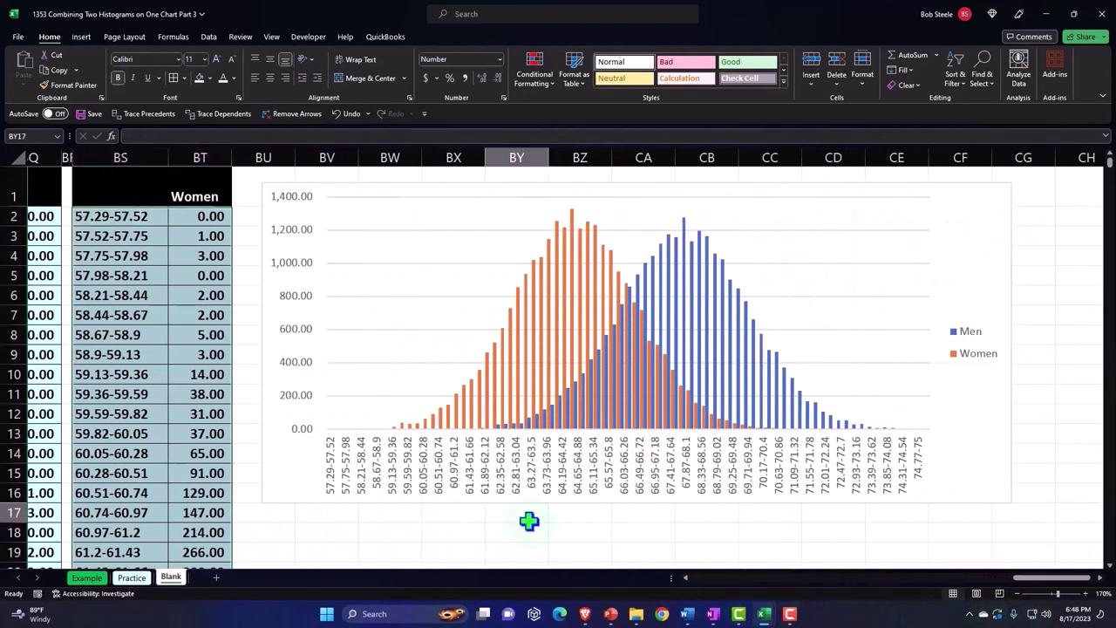